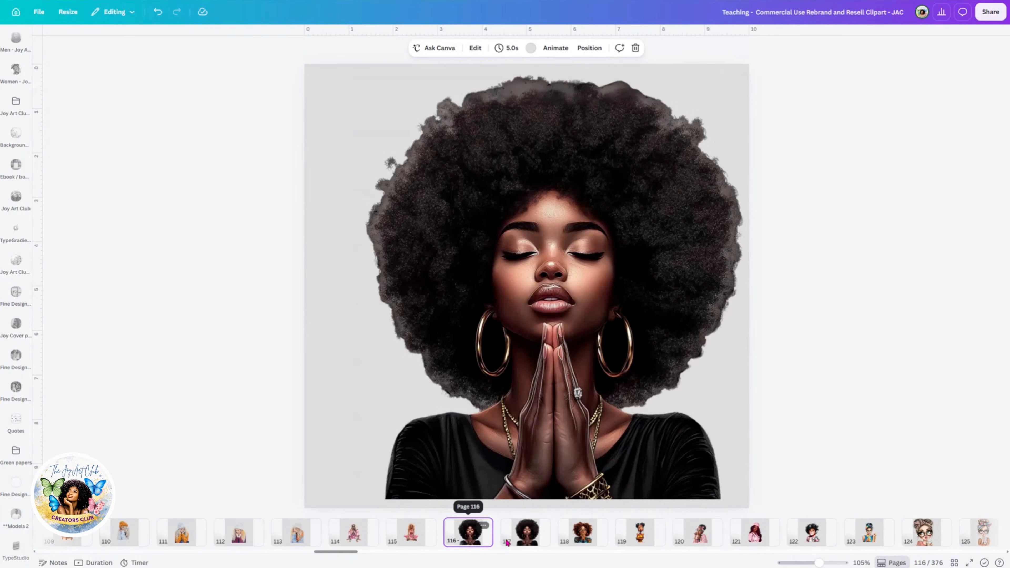
- On page 117, shrink the praying woman image to about 7.9 wide by 8.3 high and place it near the page's top
{"action": "left_click", "coordinate": [525, 541]}
{"action": "left_click", "coordinate": [593, 389]}
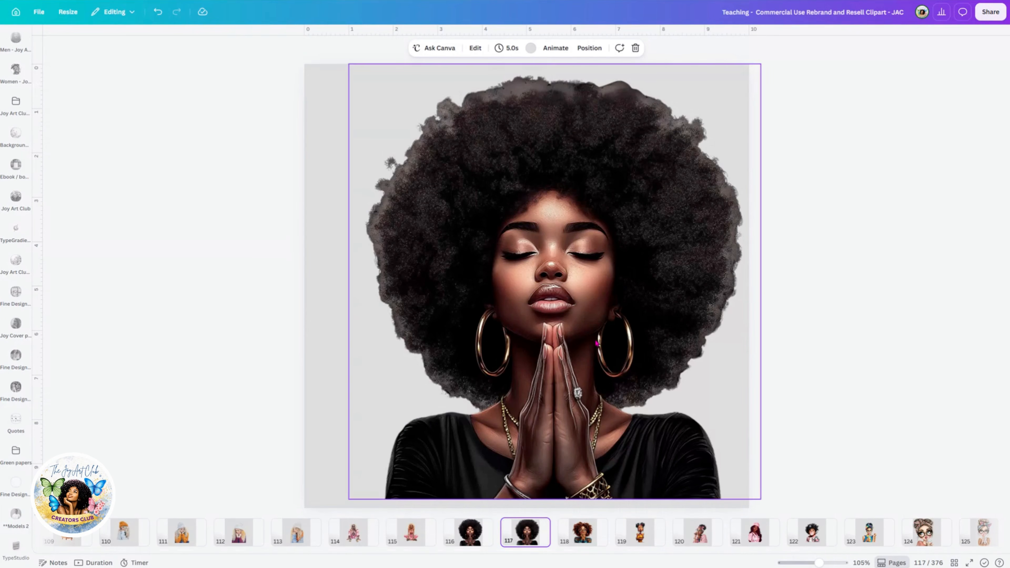
{"action": "left_click_drag", "start_coordinate": [560, 341], "coordinate": [585, 344]}
{"action": "left_click", "coordinate": [753, 482]}
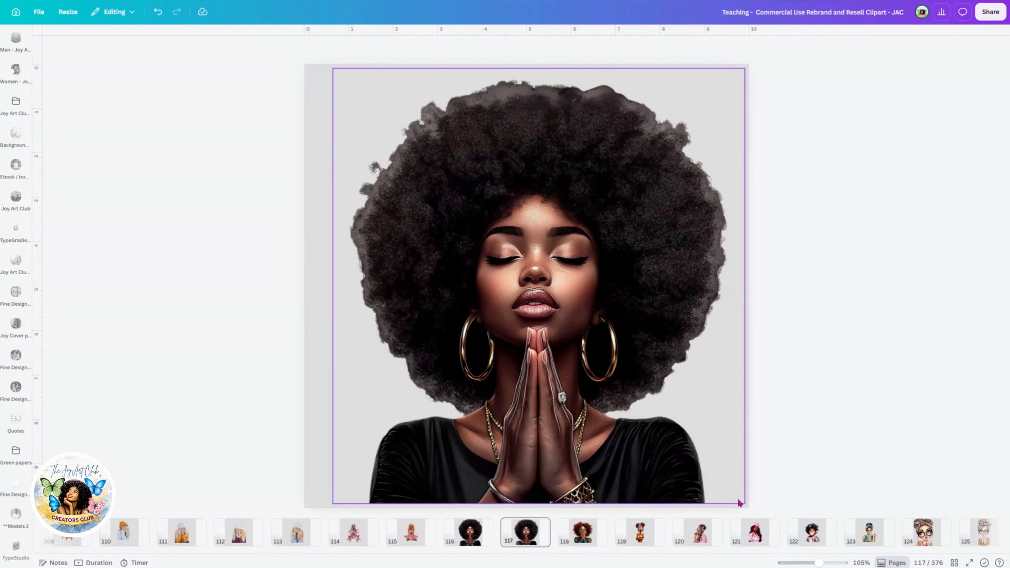
{"action": "left_click", "coordinate": [723, 491]}
{"action": "left_click_drag", "start_coordinate": [743, 502], "coordinate": [681, 437]}
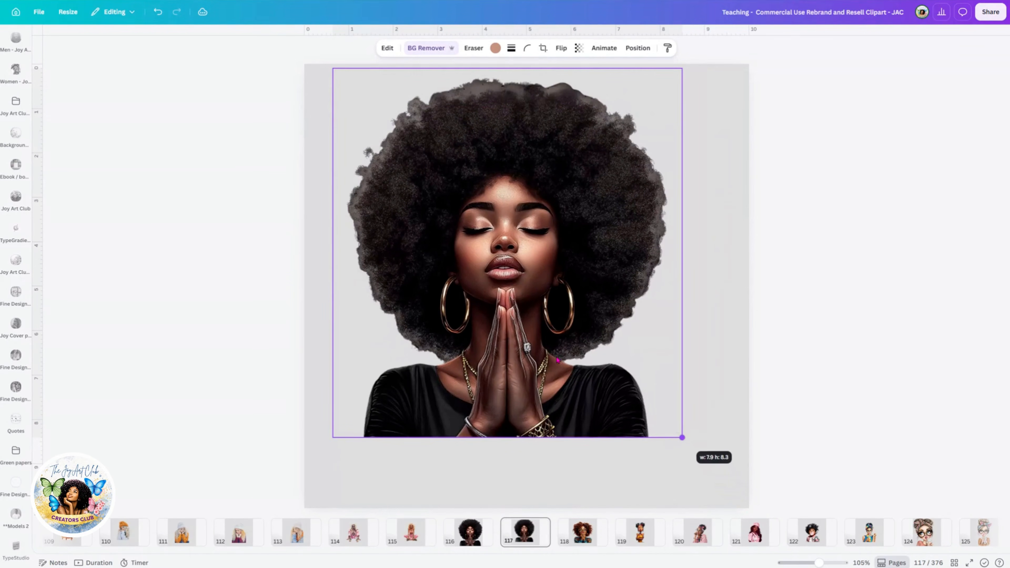
{"action": "left_click_drag", "start_coordinate": [558, 360], "coordinate": [570, 352]}
- Add the gold glitter stroke from the "gold slash" graphics and rotate it level across the woman's lower chest
{"action": "left_click", "coordinate": [28, 200]}
{"action": "scroll", "coordinate": [2, 194], "scroll_direction": "up", "scroll_amount": 1}
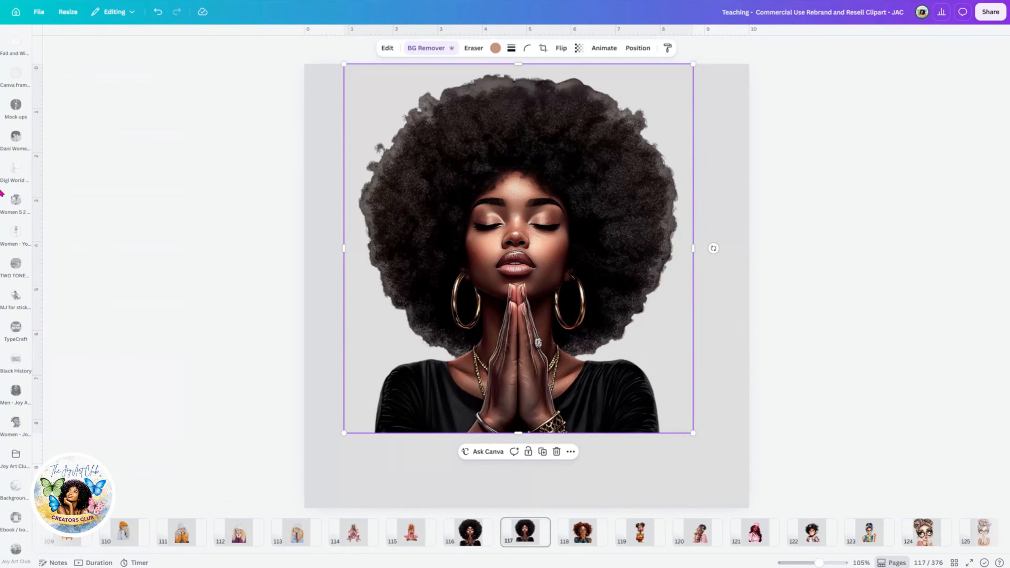
{"action": "scroll", "coordinate": [27, 272], "scroll_direction": "up", "scroll_amount": 2}
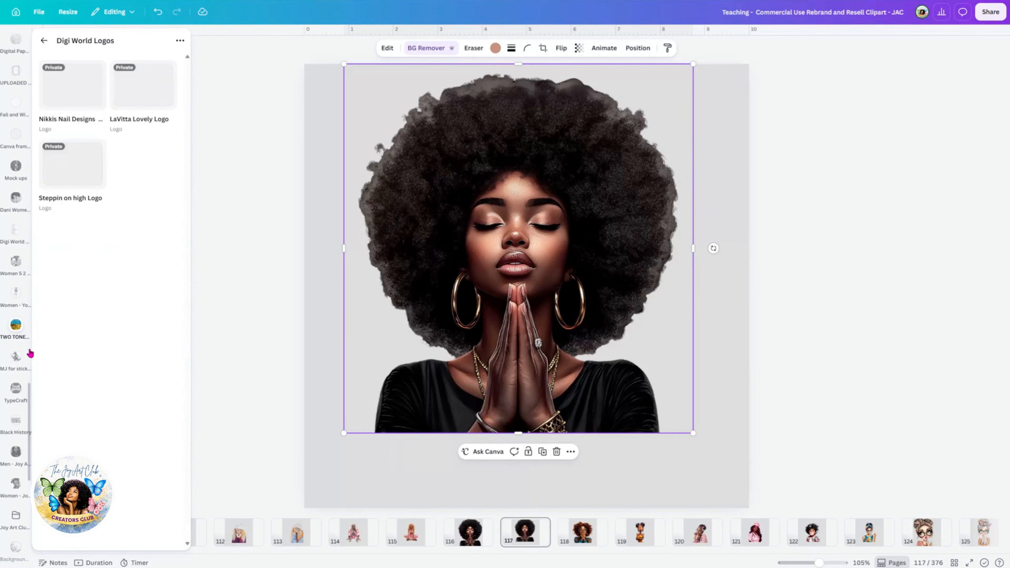
{"action": "scroll", "coordinate": [30, 353], "scroll_direction": "up", "scroll_amount": 8}
{"action": "scroll", "coordinate": [28, 308], "scroll_direction": "up", "scroll_amount": 10}
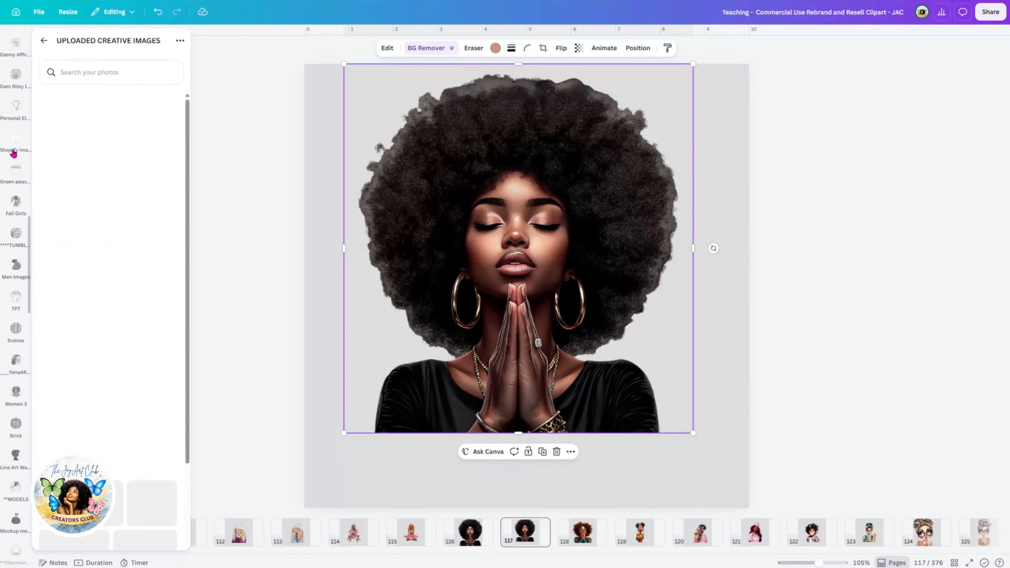
{"action": "scroll", "coordinate": [13, 153], "scroll_direction": "up", "scroll_amount": 10}
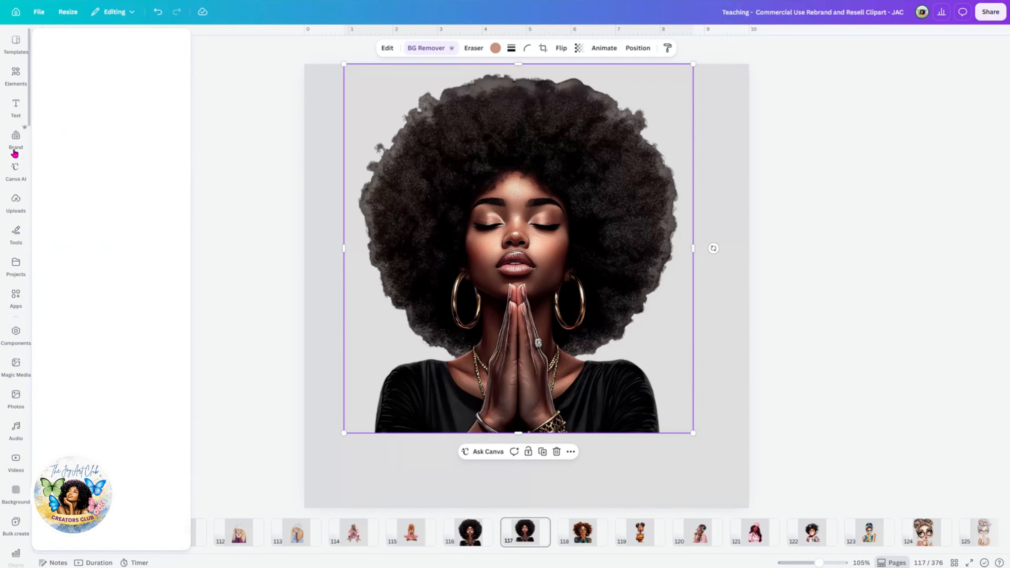
{"action": "left_click", "coordinate": [16, 76]}
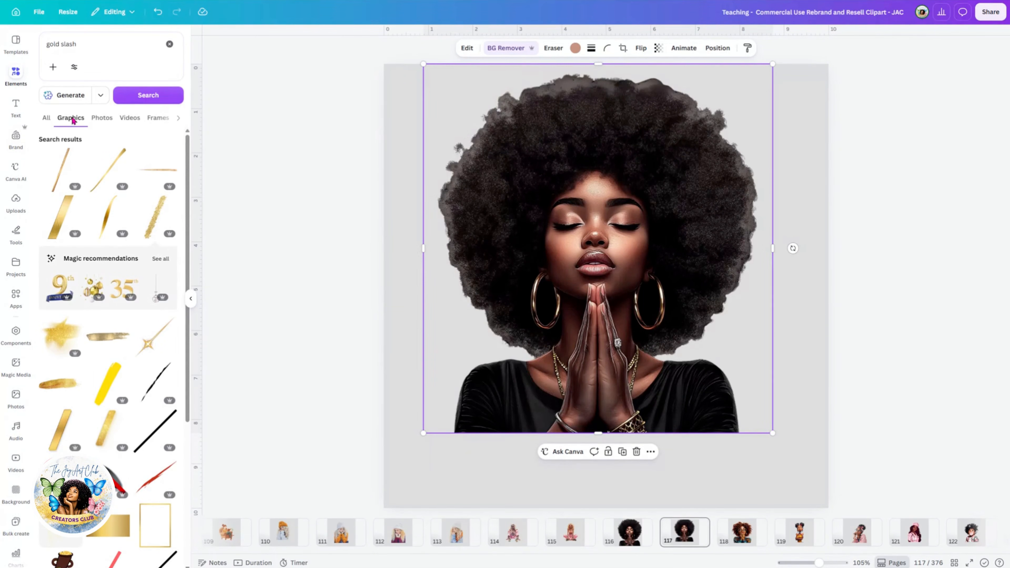
{"action": "left_click", "coordinate": [151, 229]}
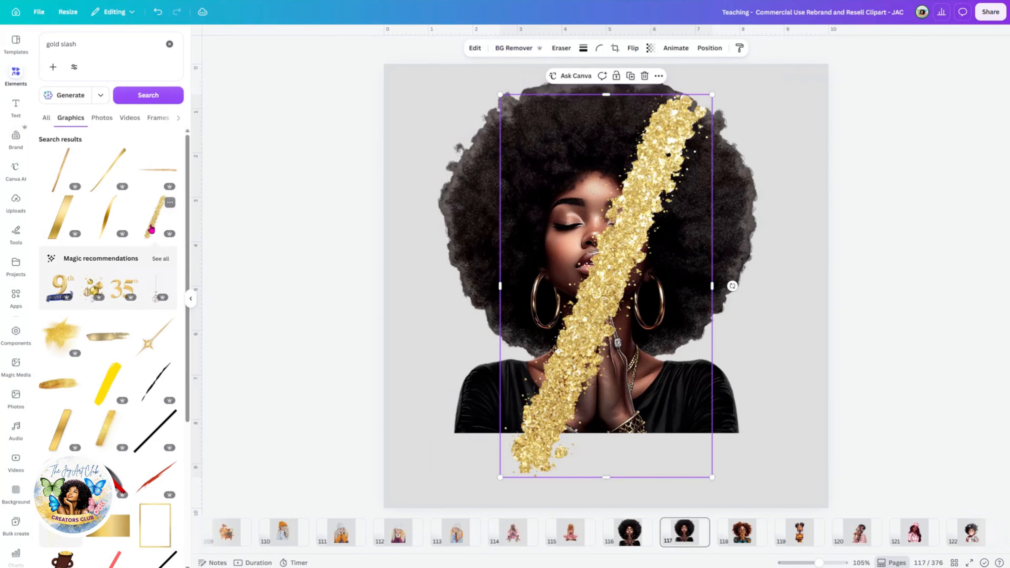
{"action": "left_click_drag", "start_coordinate": [733, 289], "coordinate": [669, 437]}
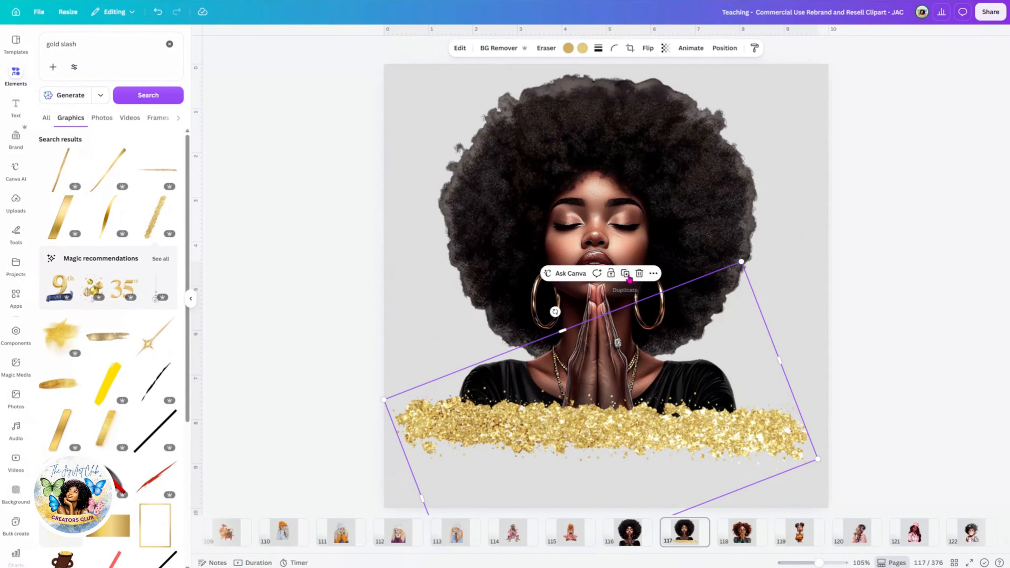
- Duplicate the glitter stroke twice and stack the copies below it to form a thick gold band
{"action": "left_click_drag", "start_coordinate": [630, 301], "coordinate": [637, 309]}
{"action": "left_click_drag", "start_coordinate": [671, 430], "coordinate": [668, 451]}
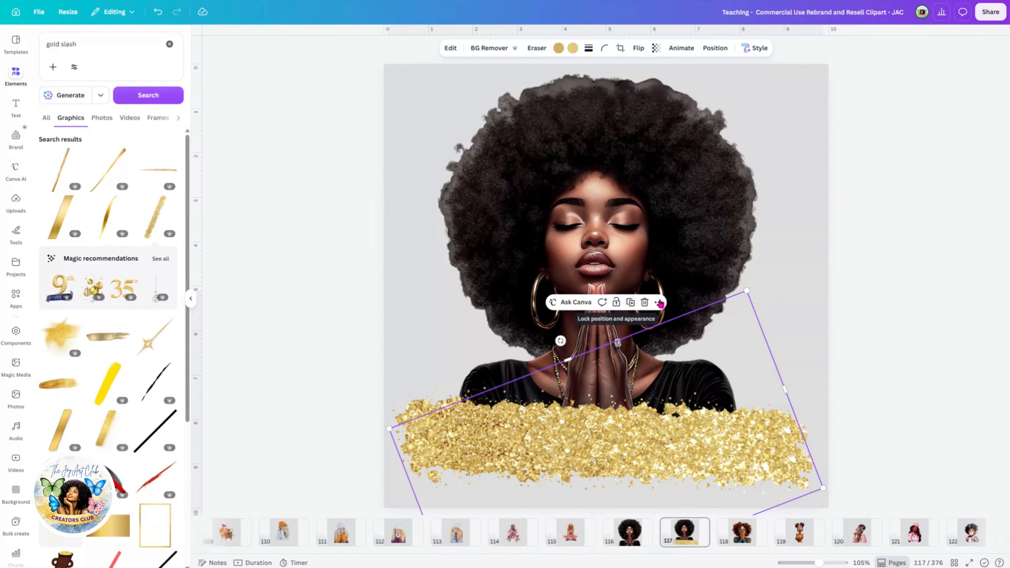
{"action": "left_click", "coordinate": [634, 304]}
{"action": "left_click_drag", "start_coordinate": [649, 470], "coordinate": [644, 461]}
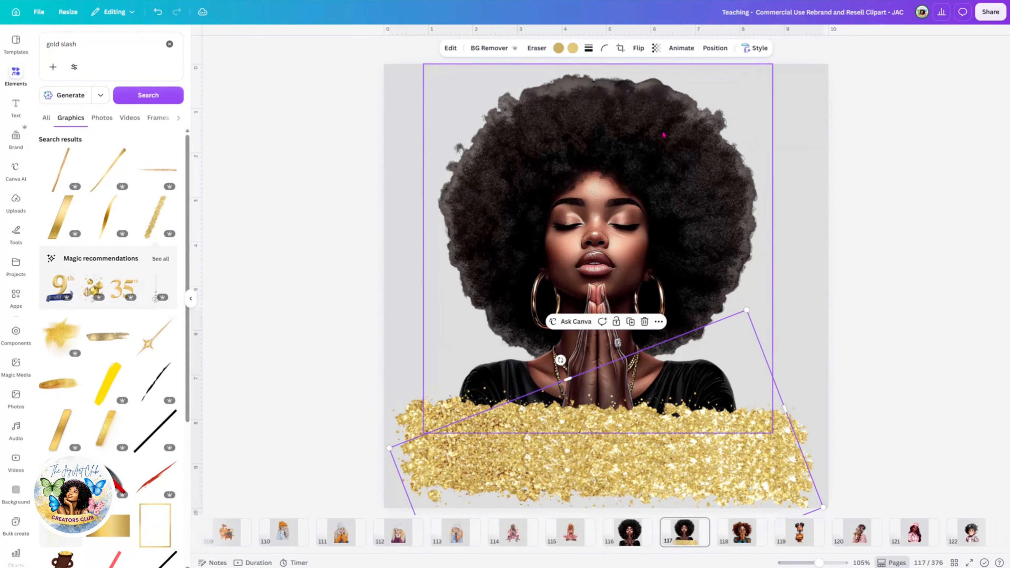
- Flip the lowest glitter stroke vertically, move it up over the woman, and rotate it level
{"action": "left_click", "coordinate": [638, 48]}
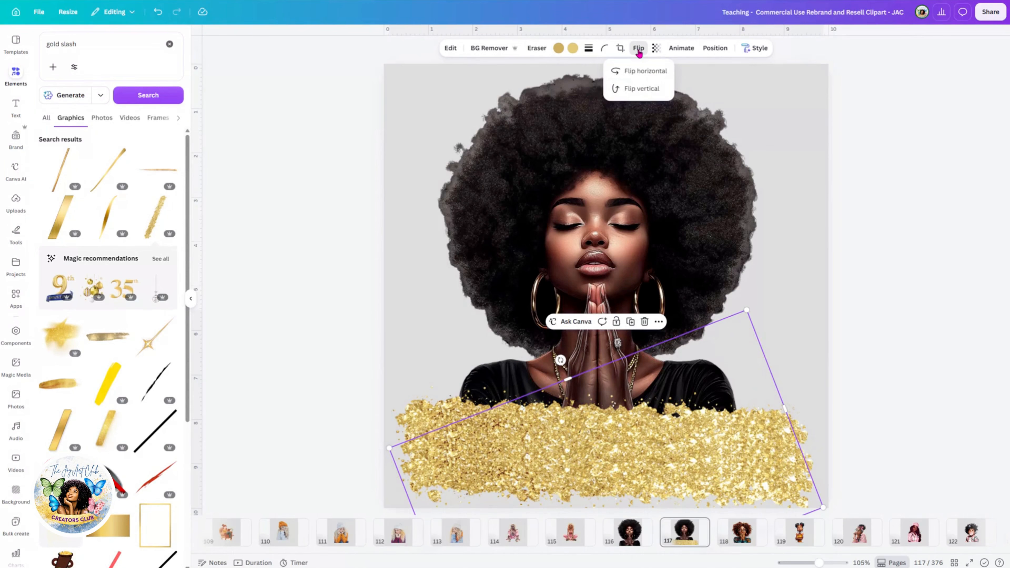
{"action": "left_click", "coordinate": [644, 72]}
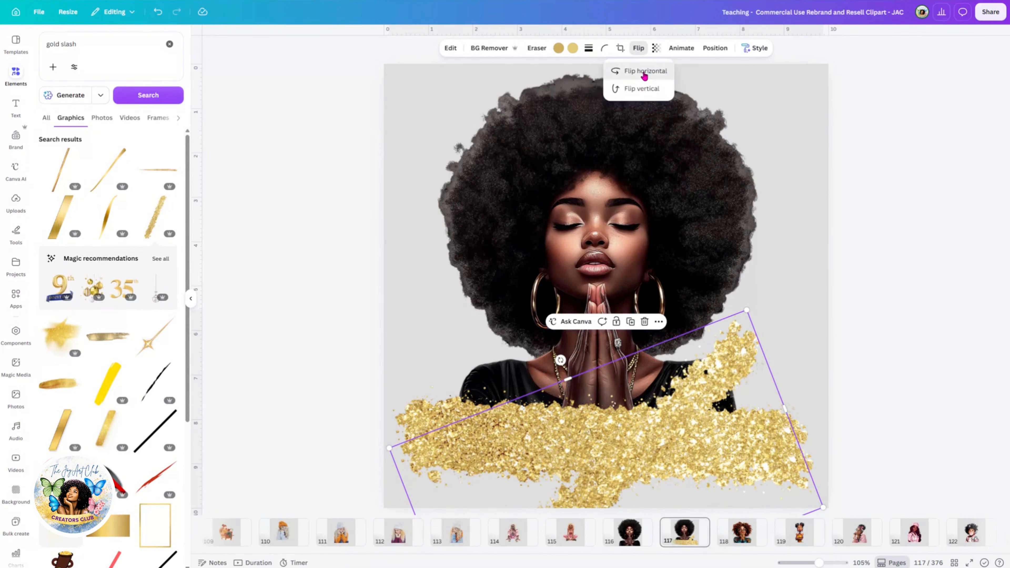
{"action": "left_click", "coordinate": [645, 74]}
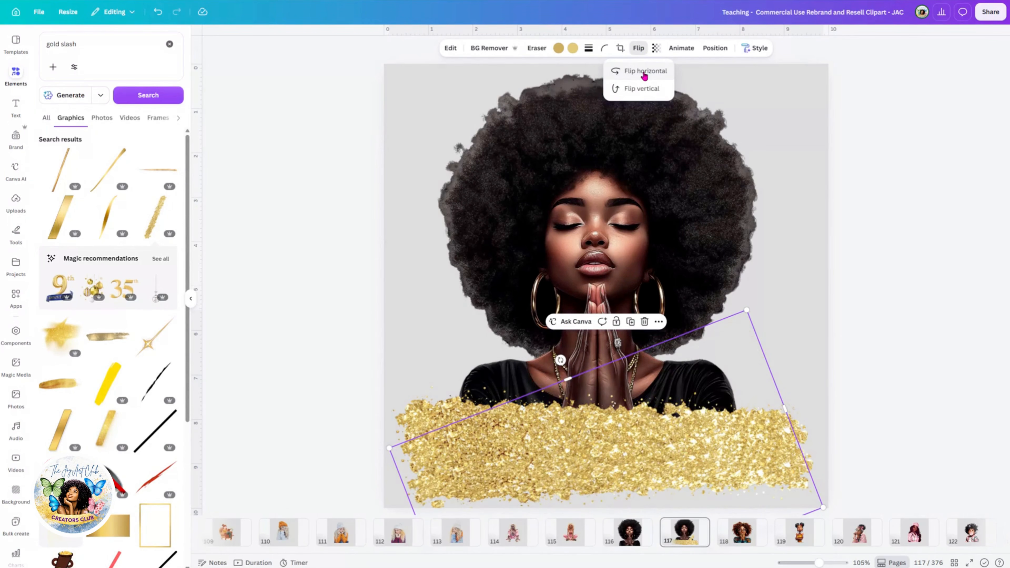
{"action": "left_click", "coordinate": [653, 88]}
{"action": "left_click_drag", "start_coordinate": [713, 367], "coordinate": [718, 218]}
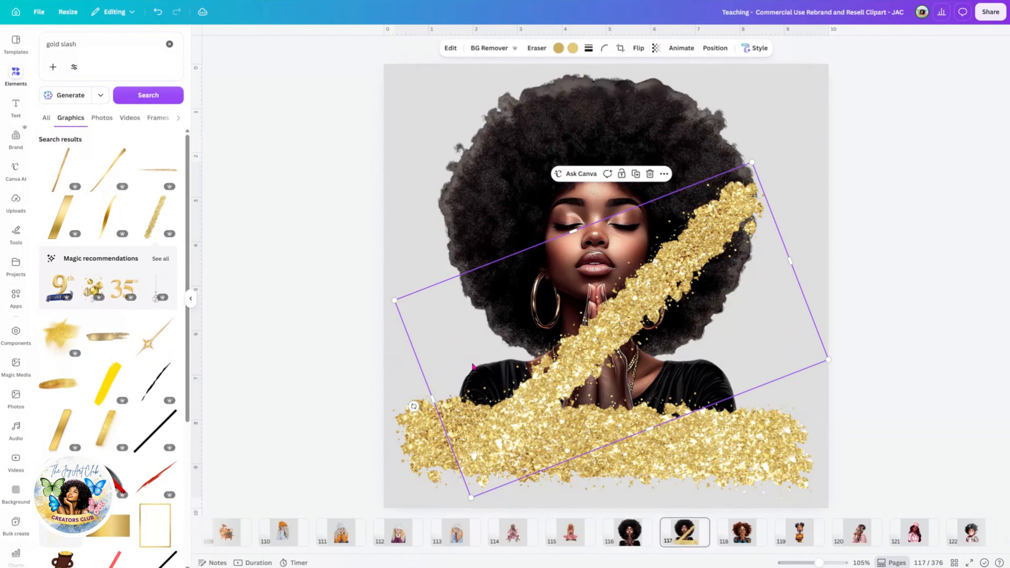
{"action": "left_click_drag", "start_coordinate": [413, 406], "coordinate": [474, 278]}
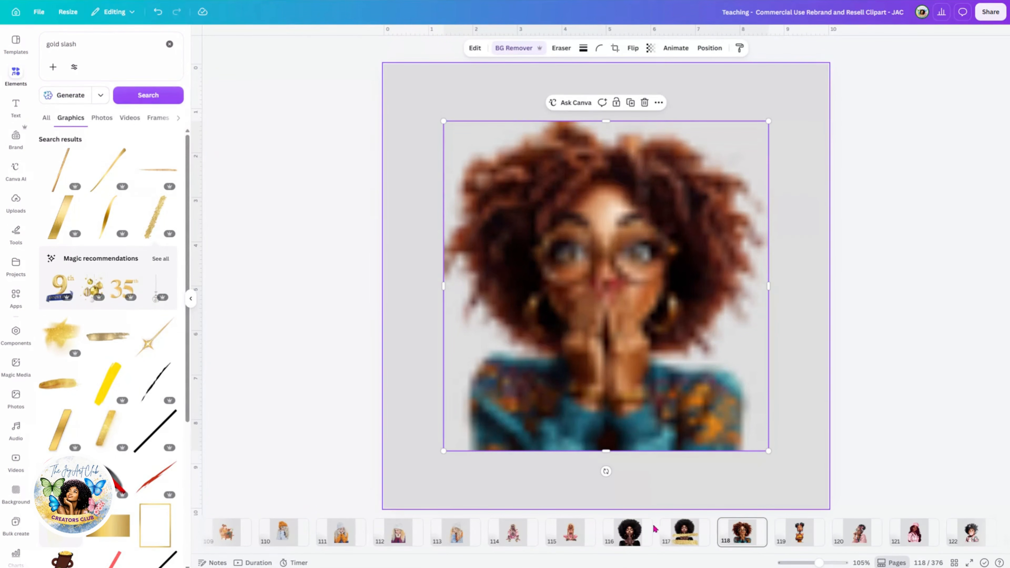
- Return to page 117 and move the flipped glitter stroke down to the lower edge of the gold band
{"action": "left_click", "coordinate": [687, 536]}
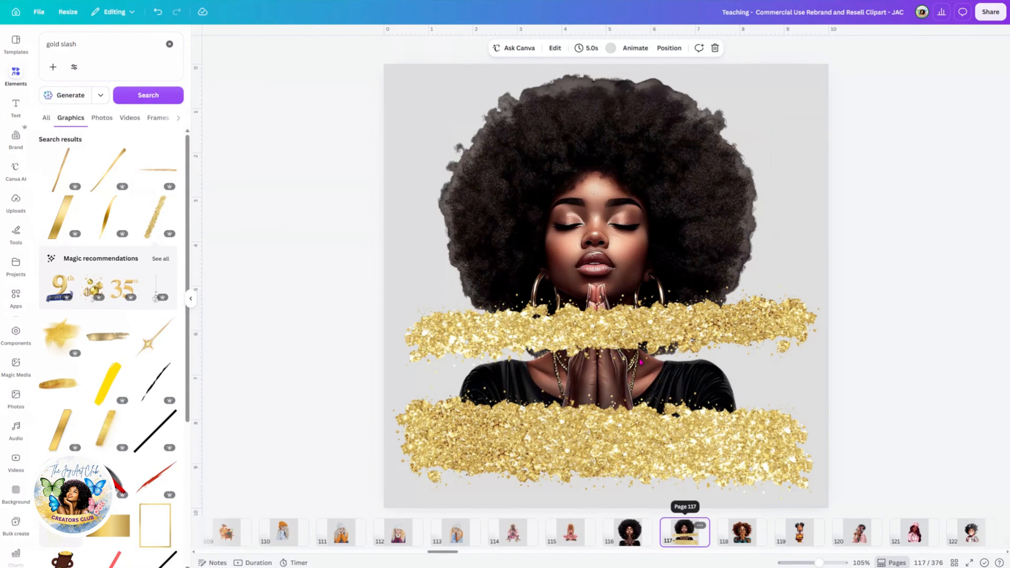
{"action": "left_click", "coordinate": [586, 318]}
{"action": "left_click_drag", "start_coordinate": [586, 351], "coordinate": [581, 452]}
{"action": "left_click", "coordinate": [657, 242]}
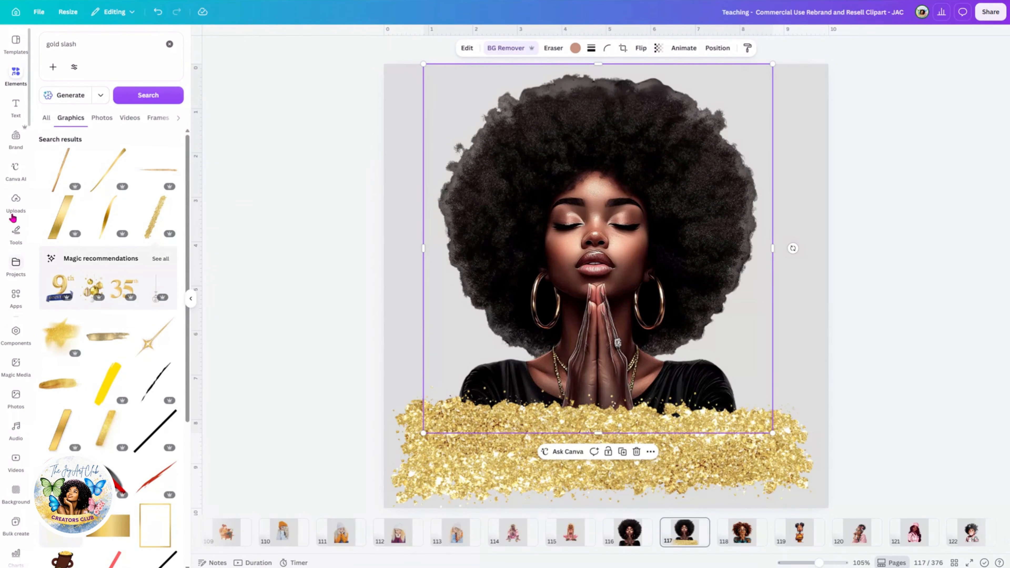
- Open the TypeStudio app and start a lettering design from the ACTION ACTION template
{"action": "left_click", "coordinate": [16, 297]}
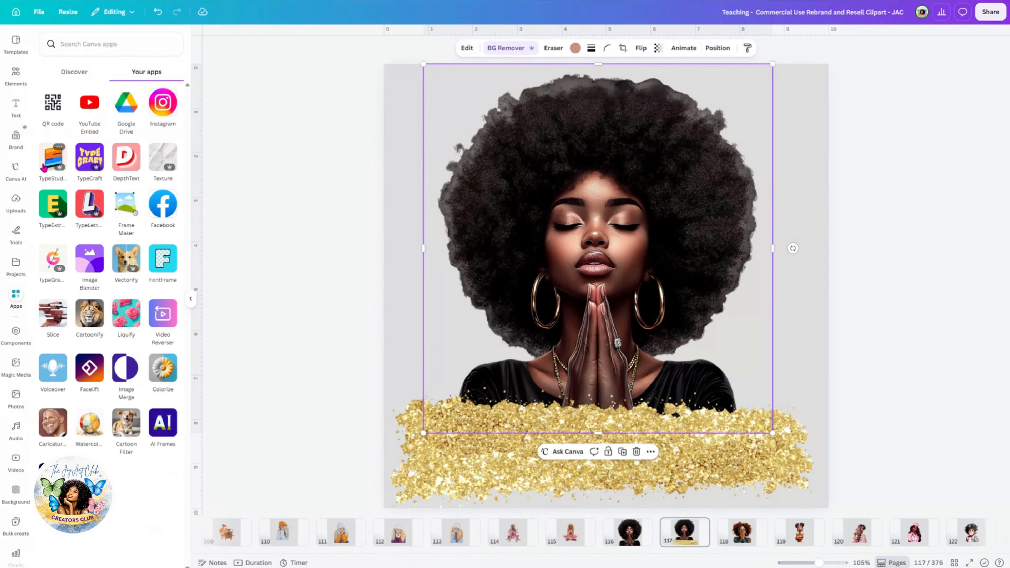
{"action": "left_click", "coordinate": [53, 160]}
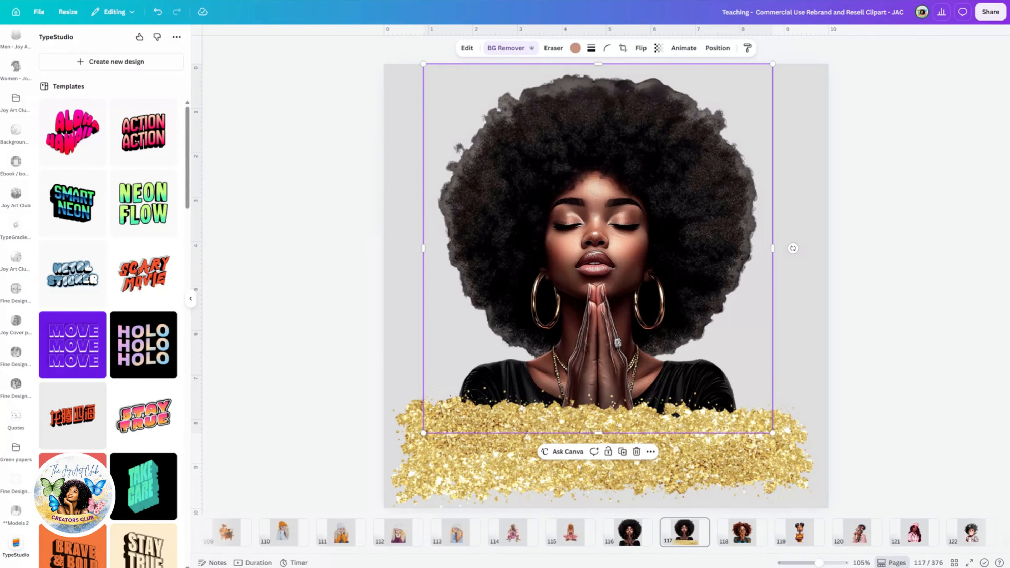
{"action": "left_click", "coordinate": [148, 140]}
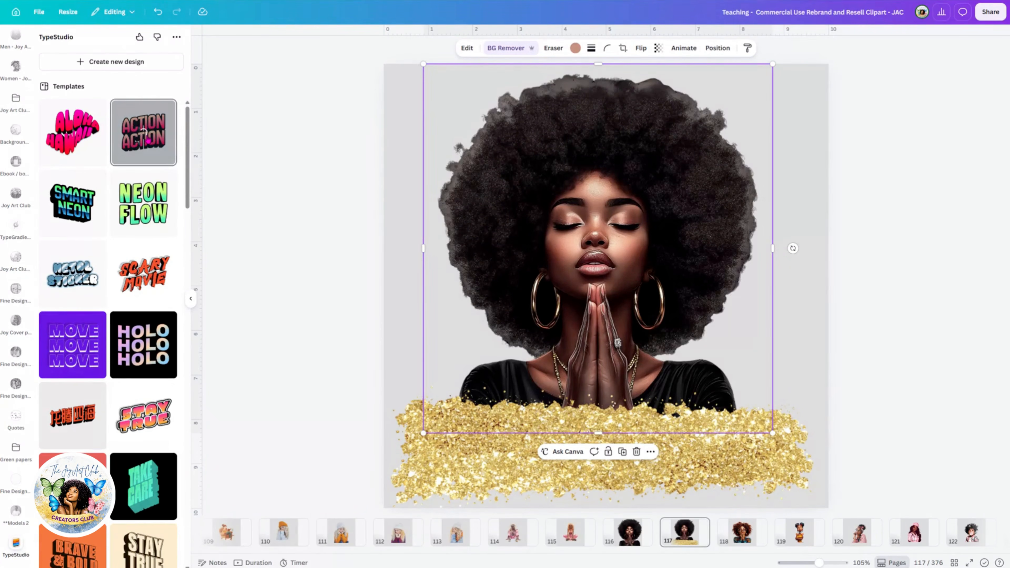
- Replace the template text with "Quiet" and "Luxury" on two lines
{"action": "left_click_drag", "start_coordinate": [69, 248], "coordinate": [43, 240]}
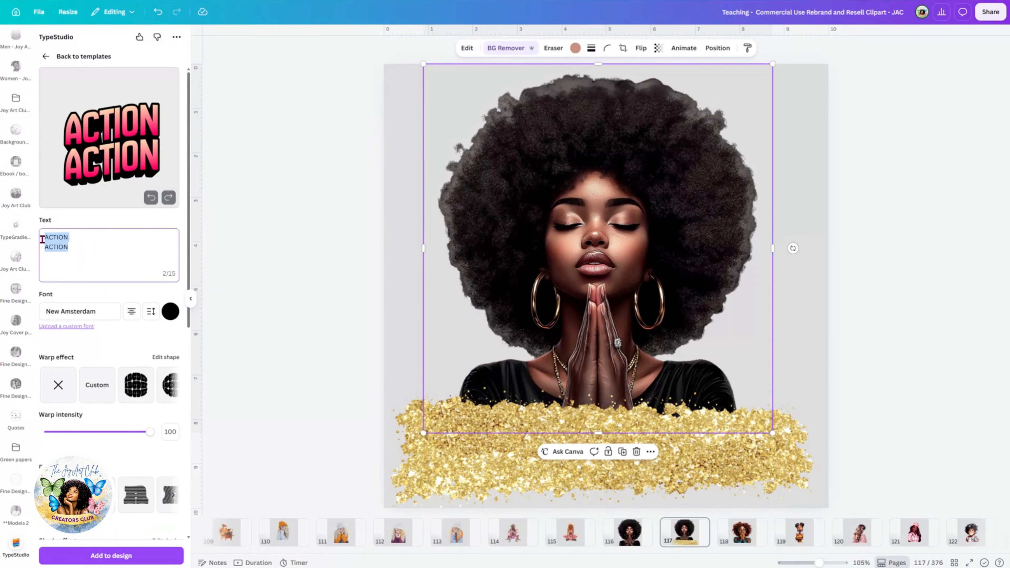
{"action": "left_click", "coordinate": [42, 239]}
{"action": "type", "text": "Qu"}
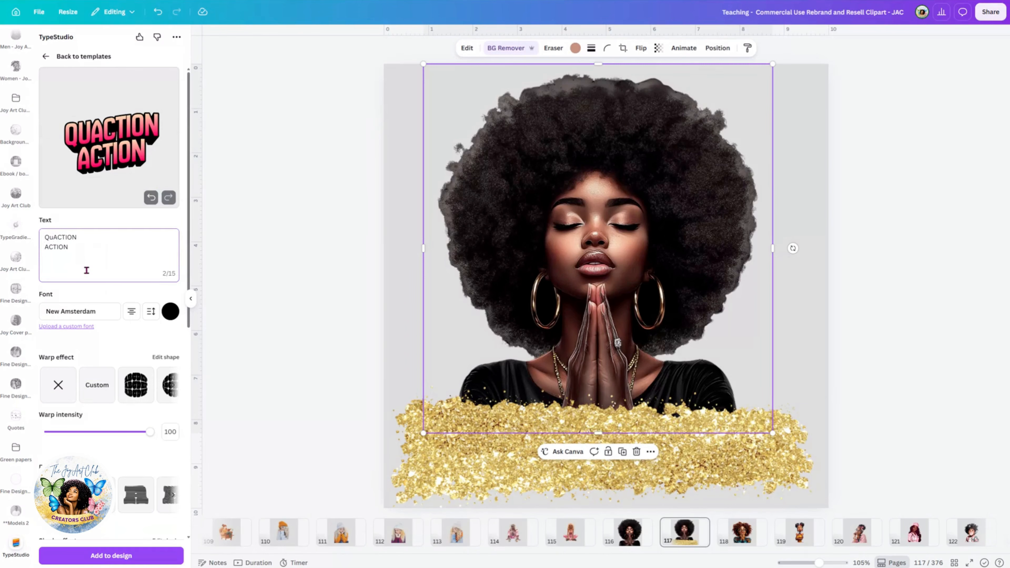
{"action": "left_click_drag", "start_coordinate": [79, 254], "coordinate": [39, 233]}
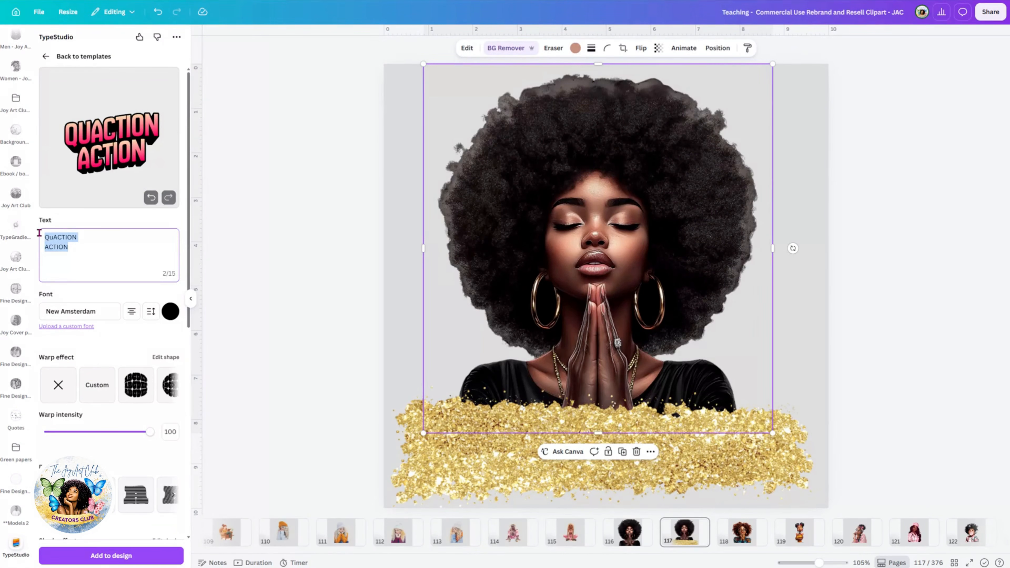
{"action": "type", "text": "Quite"}
{"action": "key", "text": "BackSpace"}
{"action": "key", "text": "BackSpace"}
{"action": "key", "text": "BackSpace"}
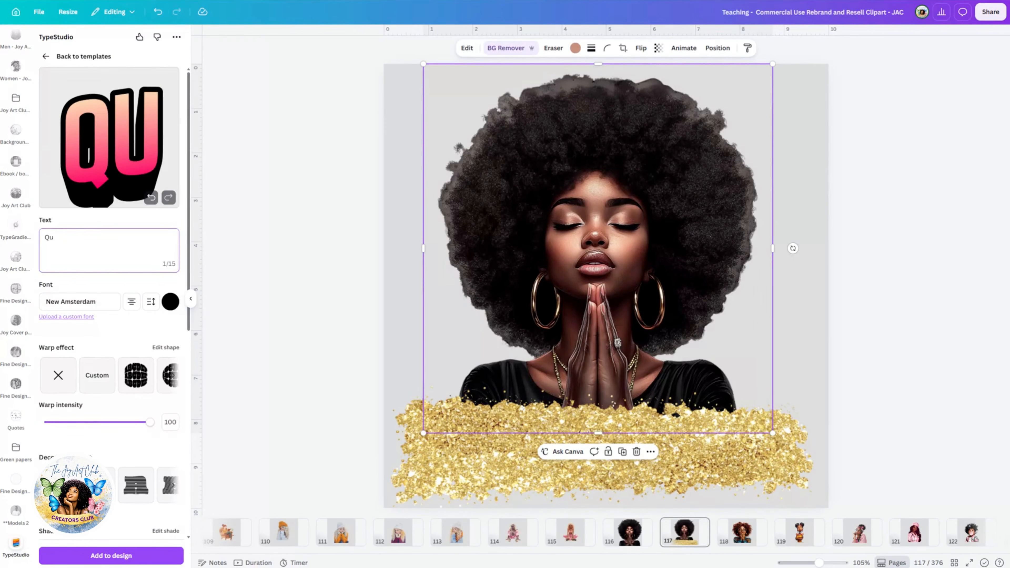
{"action": "type", "text": "iet"}
{"action": "key", "text": "Return"}
{"action": "type", "text": "Lu"}
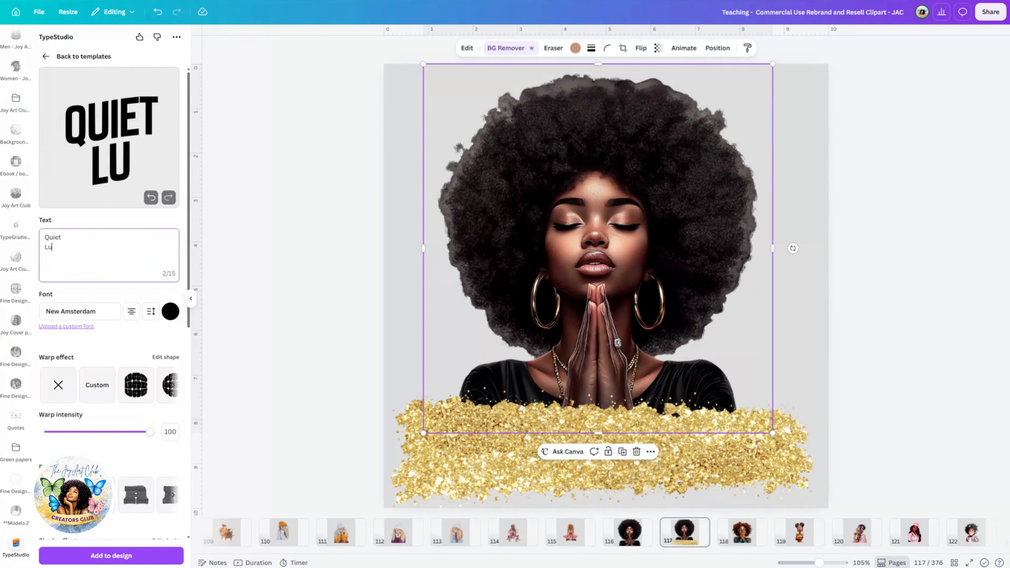
{"action": "type", "text": "xury"}
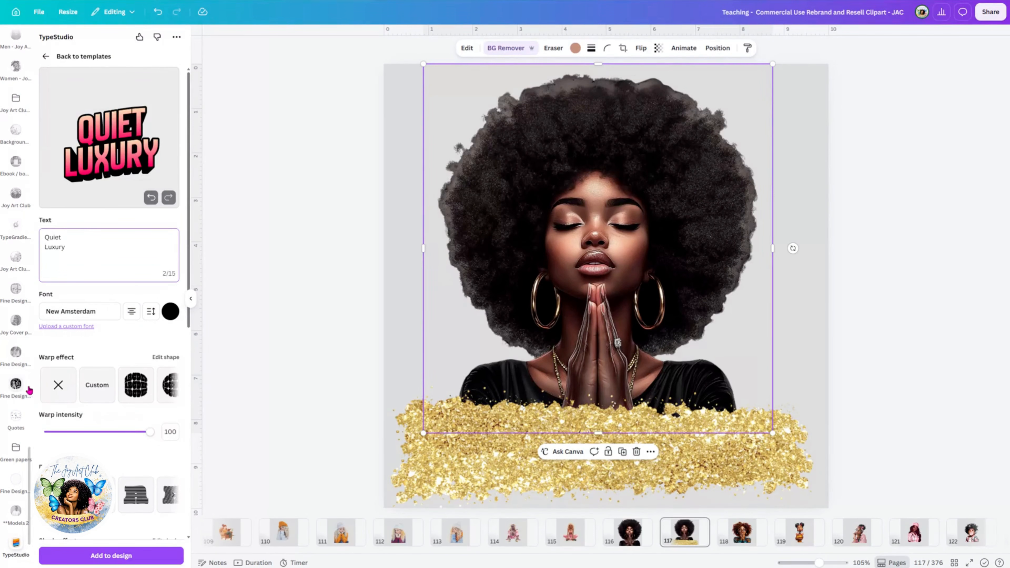
- Try the first preset decoration effect on the Quiet Luxury lettering and set the decoration back to none
{"action": "scroll", "coordinate": [117, 417], "scroll_direction": "down", "scroll_amount": 4}
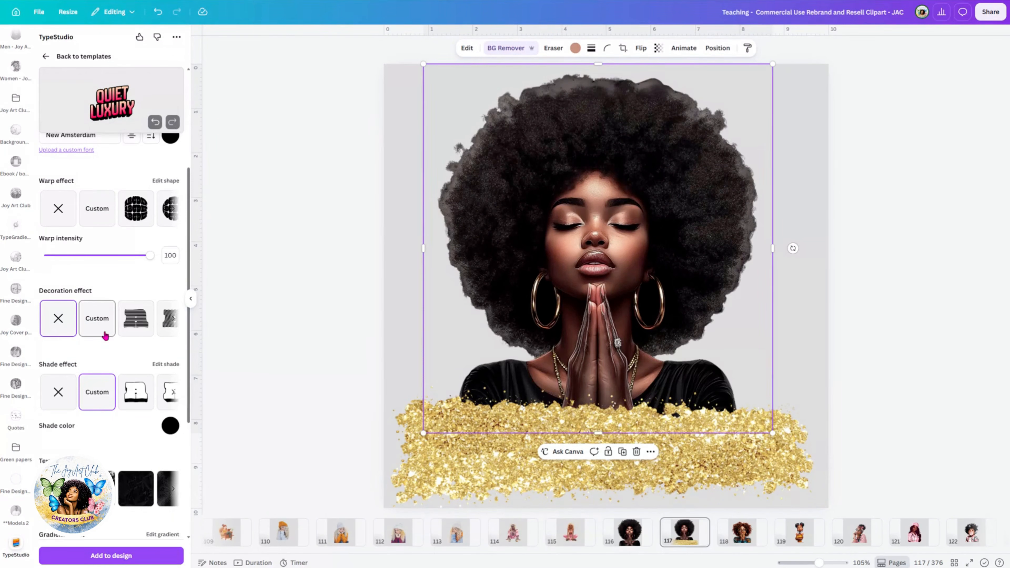
{"action": "left_click", "coordinate": [134, 327]}
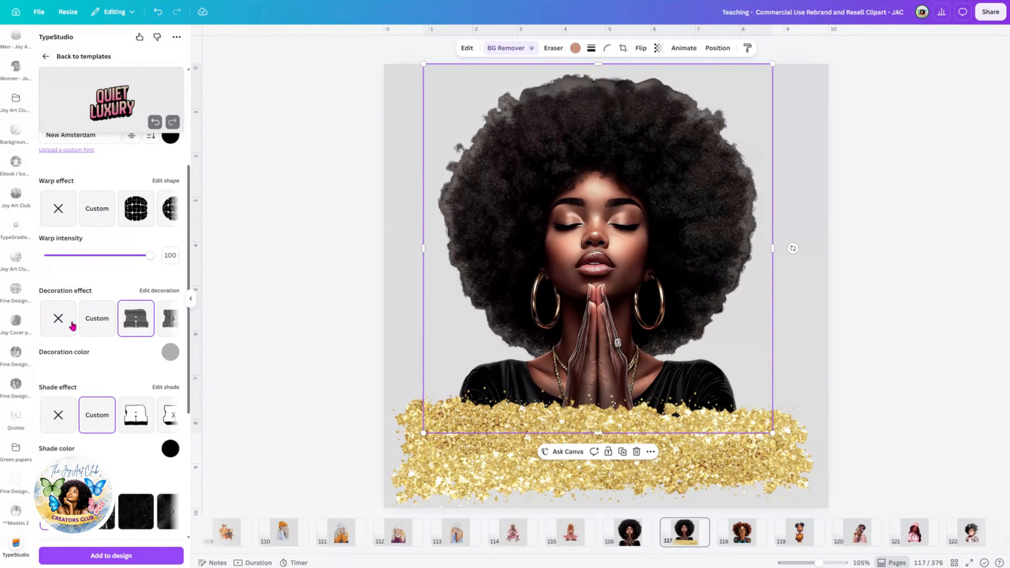
{"action": "left_click", "coordinate": [55, 320]}
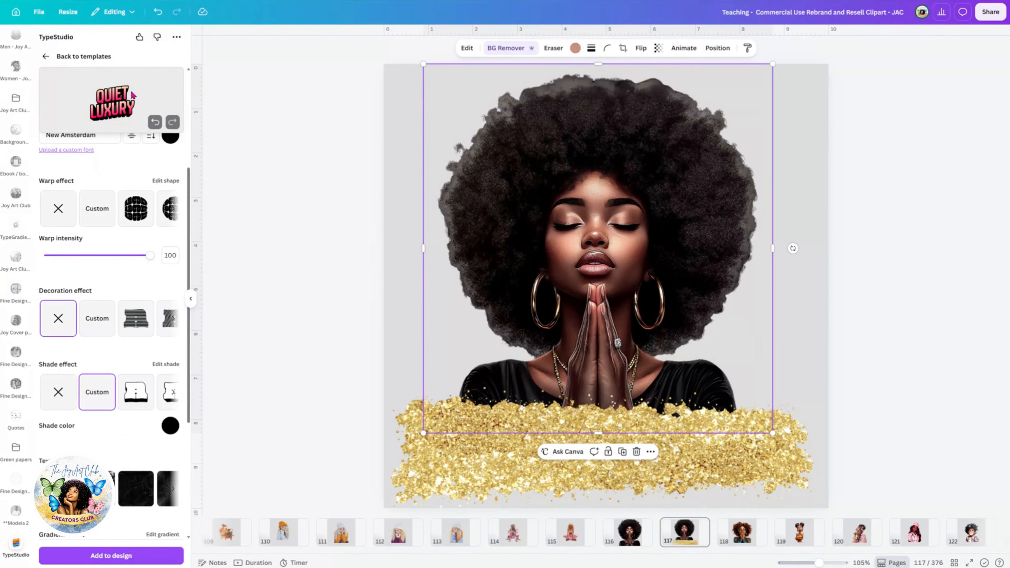
- Add the Quiet Luxury lettering with its custom gradient to the design and move it down over the gold glitter band
{"action": "scroll", "coordinate": [124, 473], "scroll_direction": "down", "scroll_amount": 5}
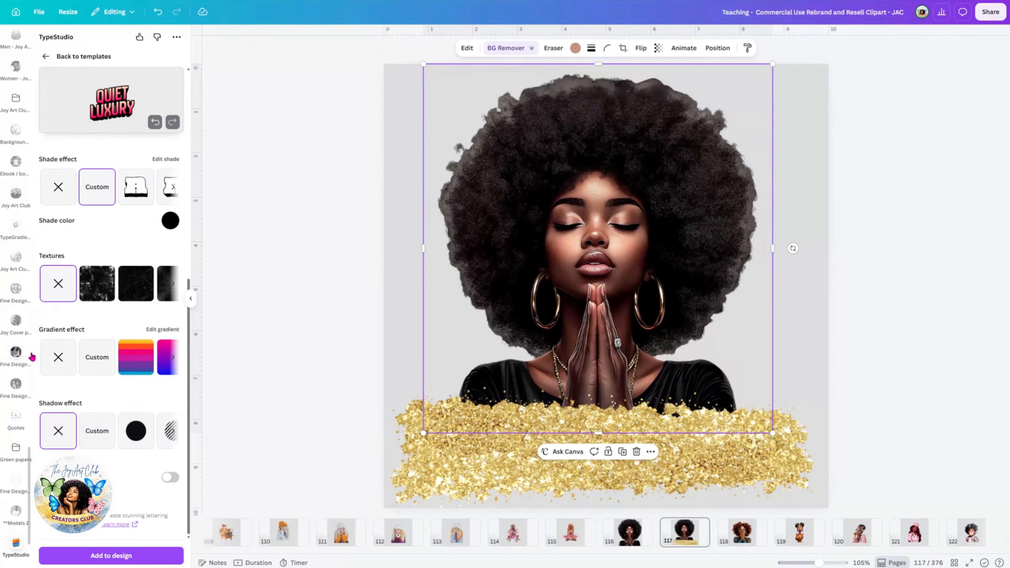
{"action": "left_click", "coordinate": [97, 358]}
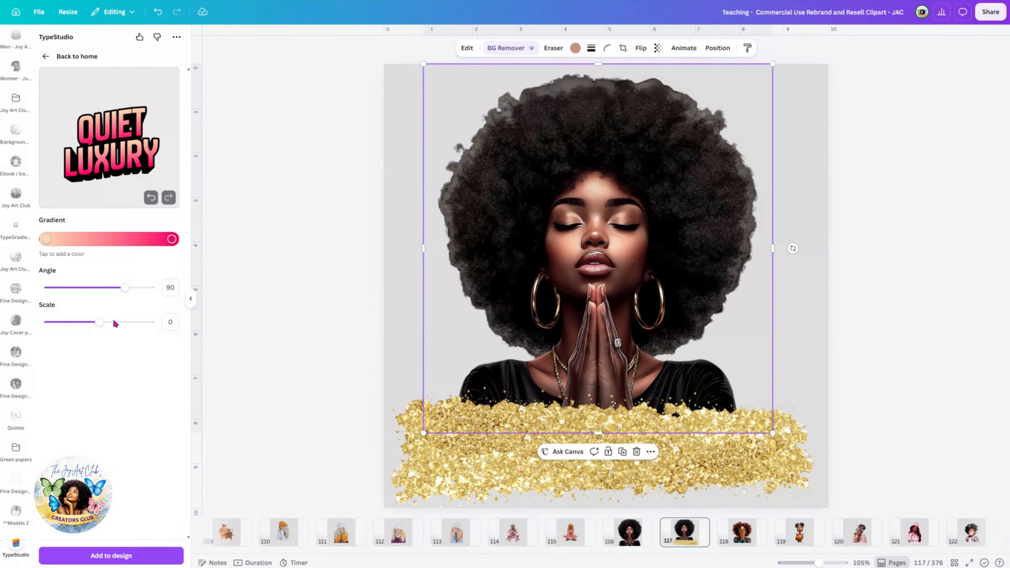
{"action": "left_click", "coordinate": [110, 557]}
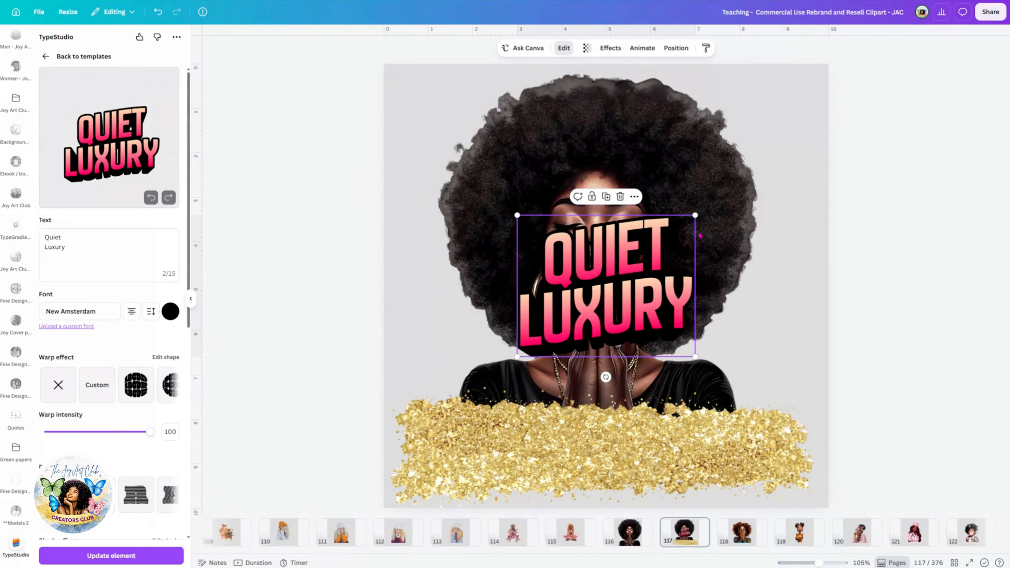
{"action": "left_click_drag", "start_coordinate": [628, 279], "coordinate": [640, 408]}
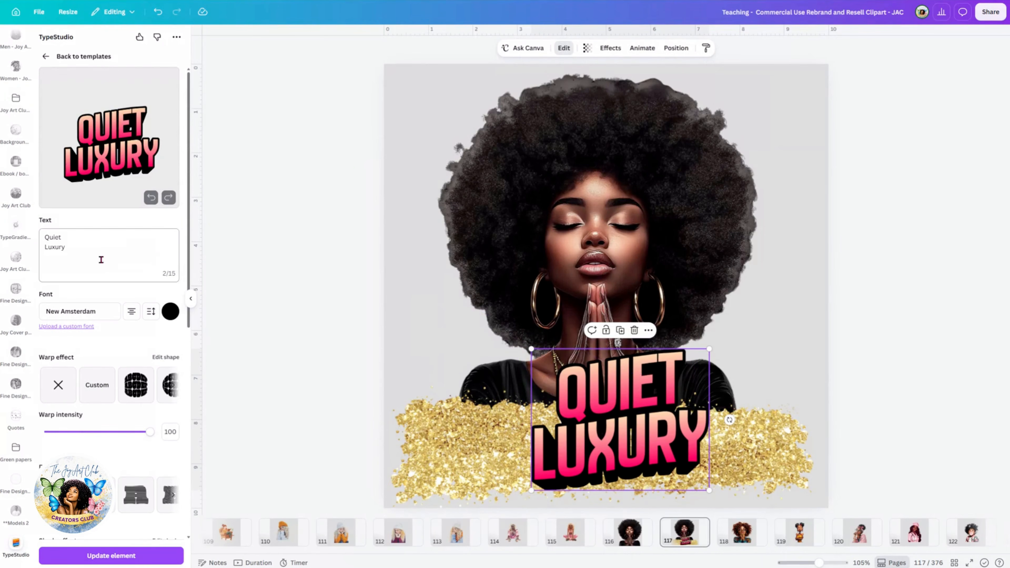
- Put the Quiet Luxury lettering on one line, update it in the design and enlarge it across the gold glitter band
{"action": "left_click", "coordinate": [67, 235]}
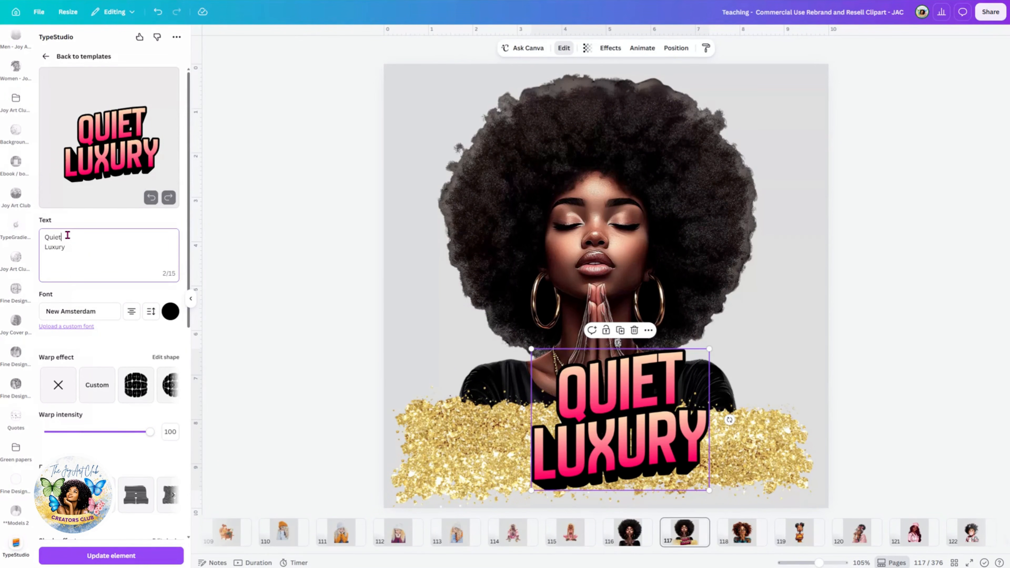
{"action": "key", "text": "Delete"}
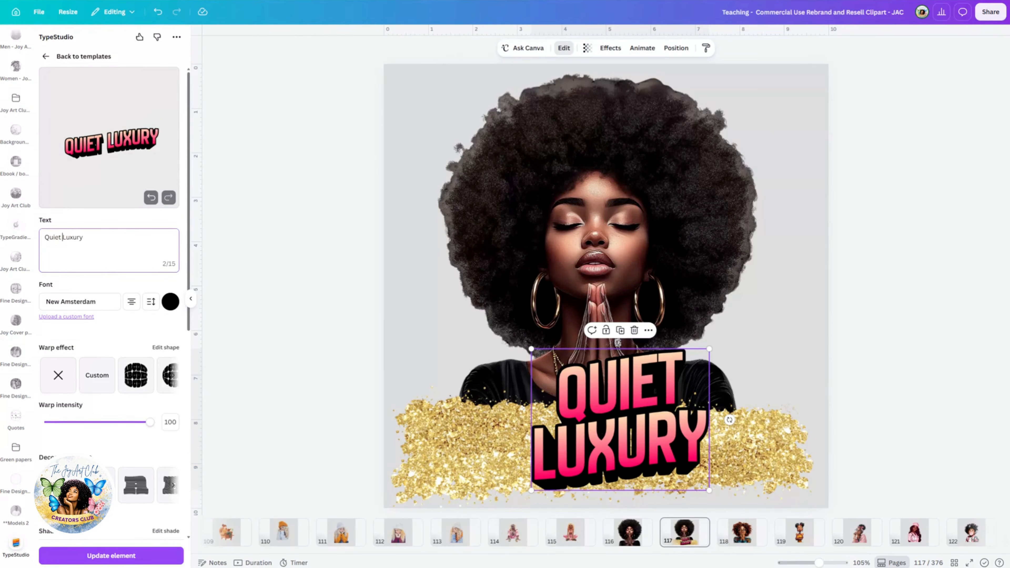
{"action": "left_click", "coordinate": [97, 555]}
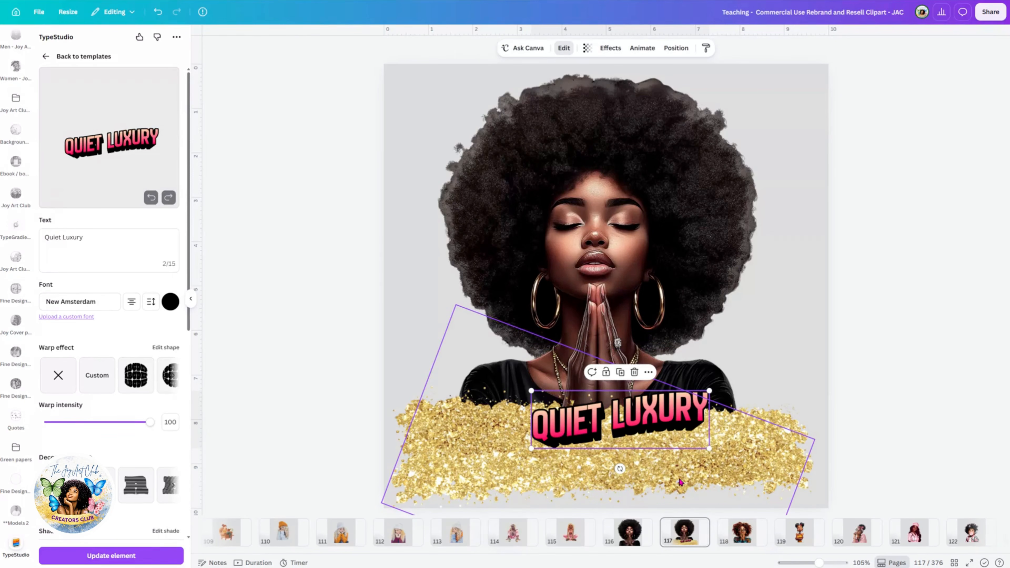
{"action": "left_click_drag", "start_coordinate": [646, 423], "coordinate": [566, 445]}
{"action": "left_click_drag", "start_coordinate": [631, 413], "coordinate": [721, 365]}
{"action": "left_click_drag", "start_coordinate": [696, 407], "coordinate": [672, 433]}
- Remove the page's grey background
{"action": "left_click", "coordinate": [1008, 310]}
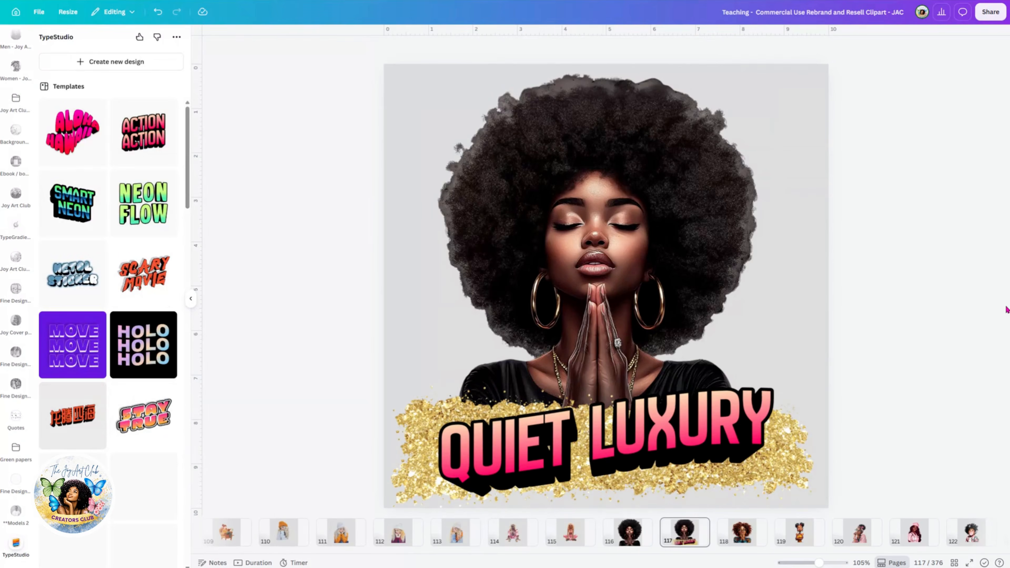
{"action": "left_click", "coordinate": [823, 106]}
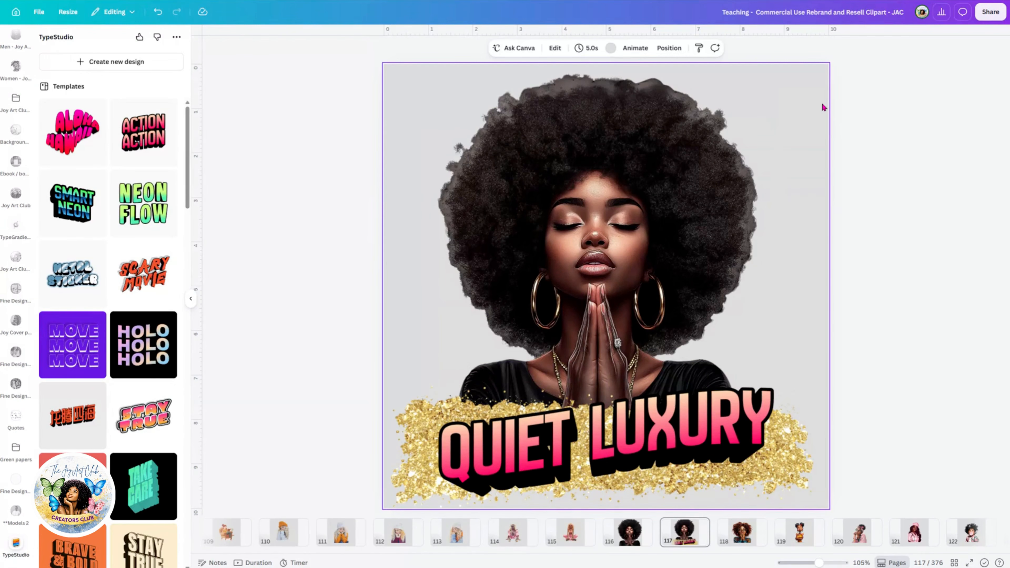
{"action": "key", "text": "Delete"}
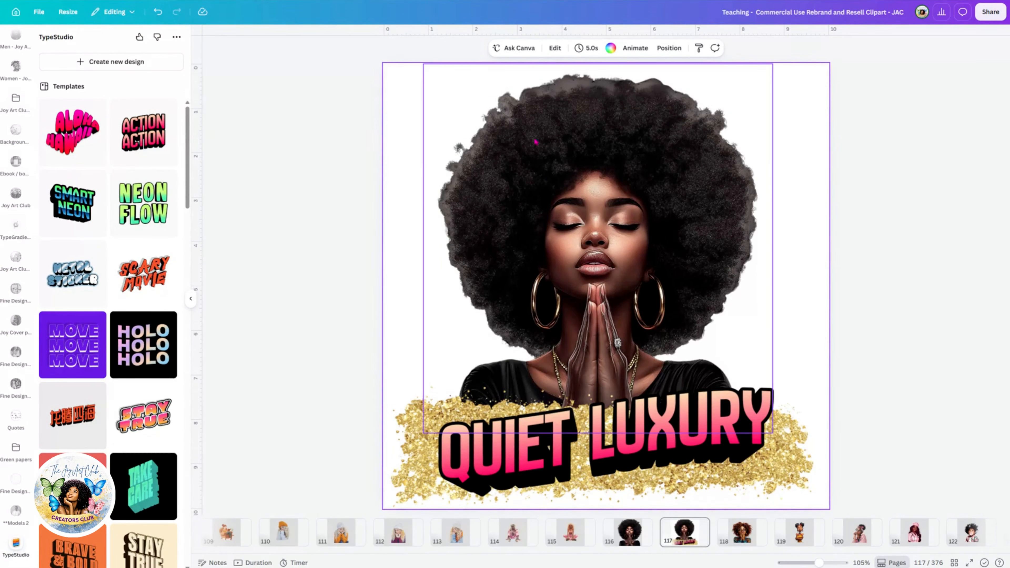
- Search the elements library for "gold glitter"
{"action": "scroll", "coordinate": [22, 124], "scroll_direction": "up", "scroll_amount": 10}
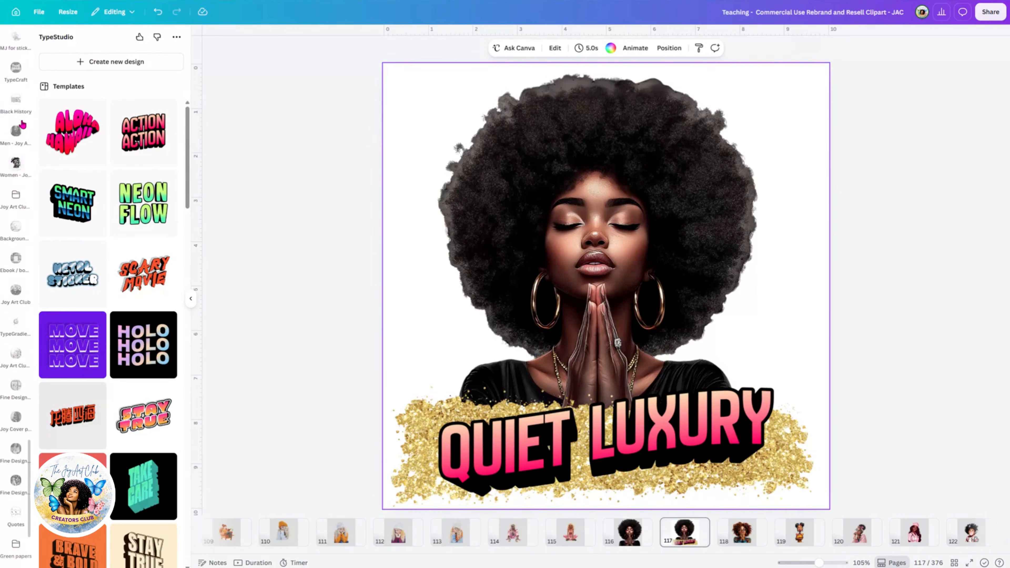
{"action": "scroll", "coordinate": [21, 125], "scroll_direction": "up", "scroll_amount": 10}
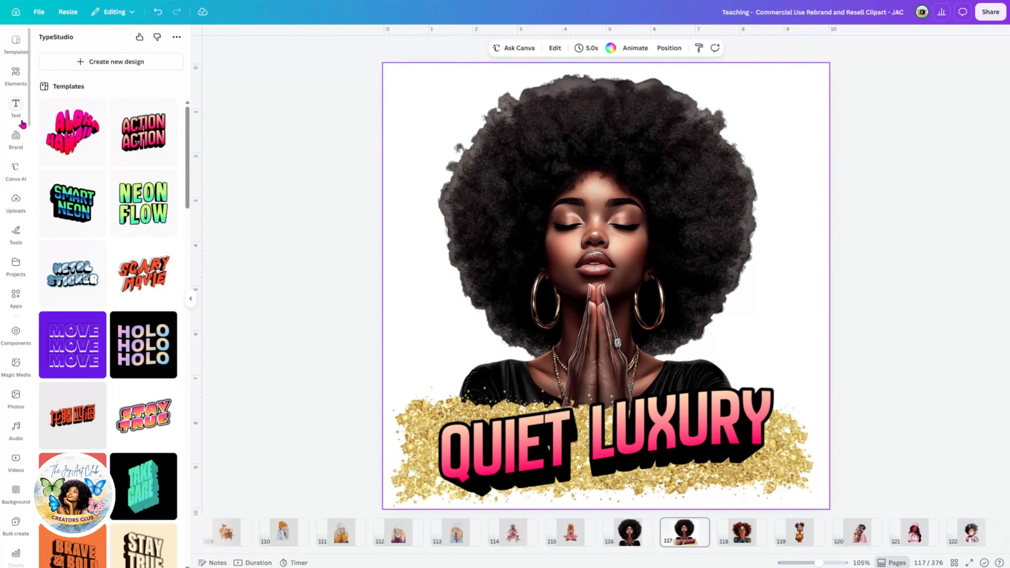
{"action": "left_click", "coordinate": [16, 77]}
{"action": "double_click", "coordinate": [67, 43]}
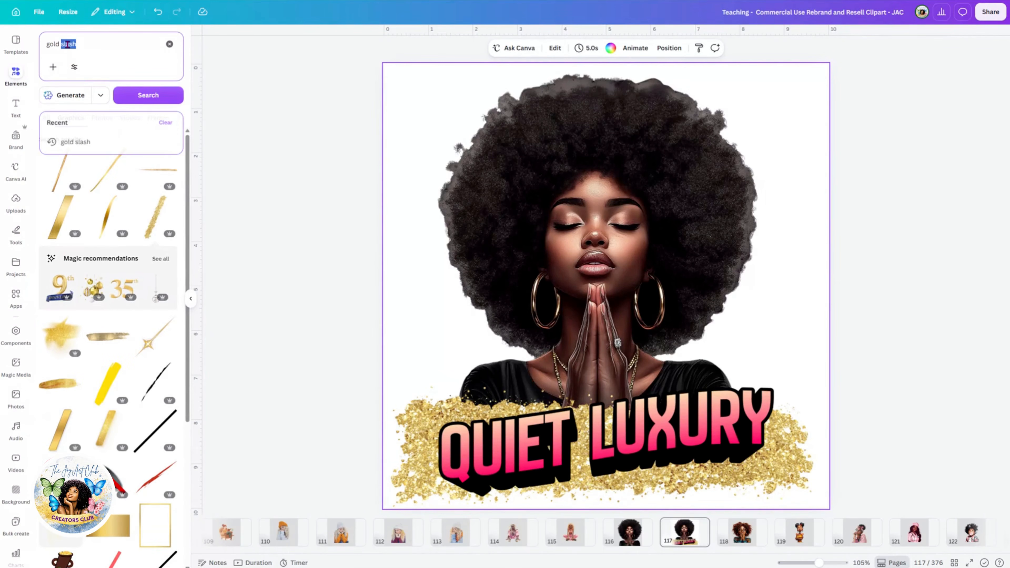
{"action": "type", "text": "gli"}
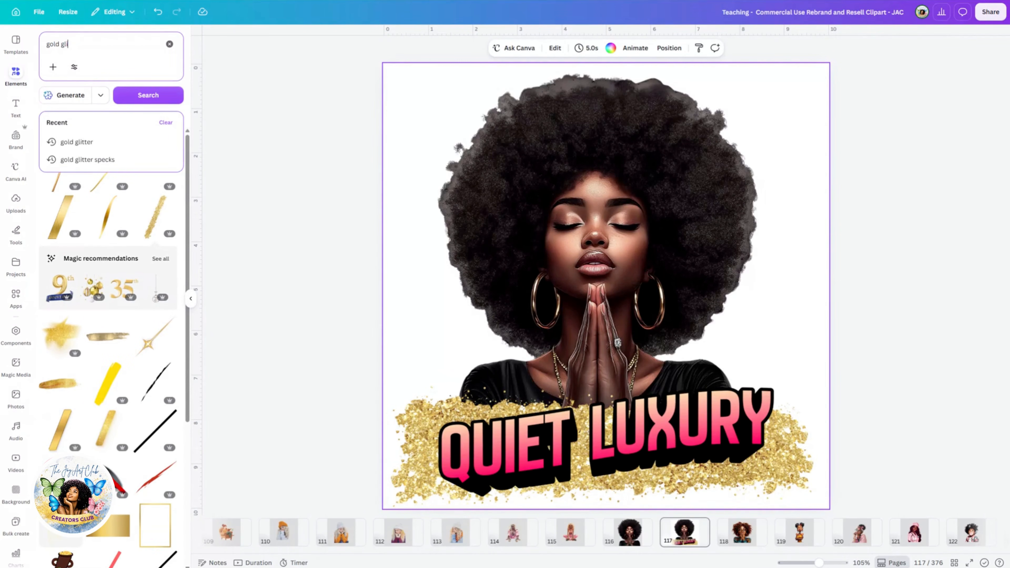
{"action": "left_click", "coordinate": [76, 142]}
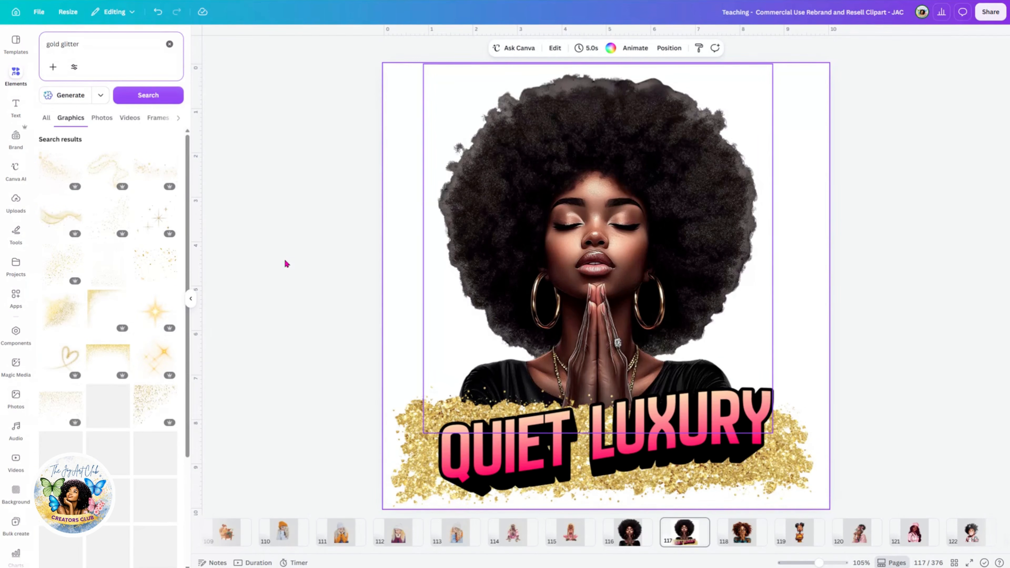
- Add a gold glitter splatter graphic and size it over the upper-left part of the woman's hair
{"action": "left_click", "coordinate": [63, 267]}
{"action": "left_click_drag", "start_coordinate": [624, 275], "coordinate": [587, 248]}
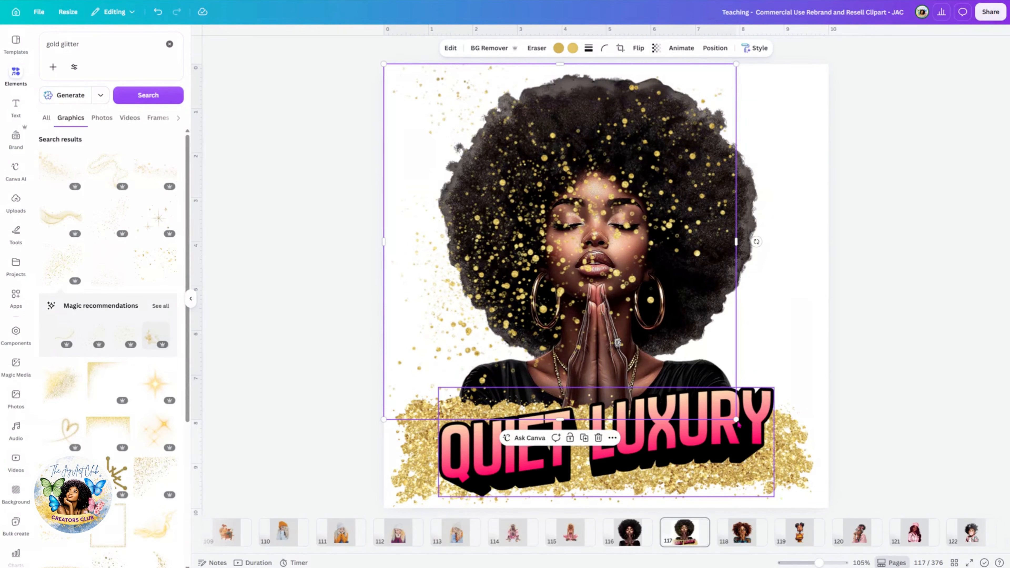
{"action": "left_click_drag", "start_coordinate": [736, 419], "coordinate": [827, 501]}
{"action": "left_click_drag", "start_coordinate": [792, 461], "coordinate": [733, 385]}
{"action": "left_click_drag", "start_coordinate": [692, 325], "coordinate": [676, 271]}
- Try a duplicate of the woman image cropped to its lower half over the lettering, and delete the copy
{"action": "left_click", "coordinate": [708, 243]}
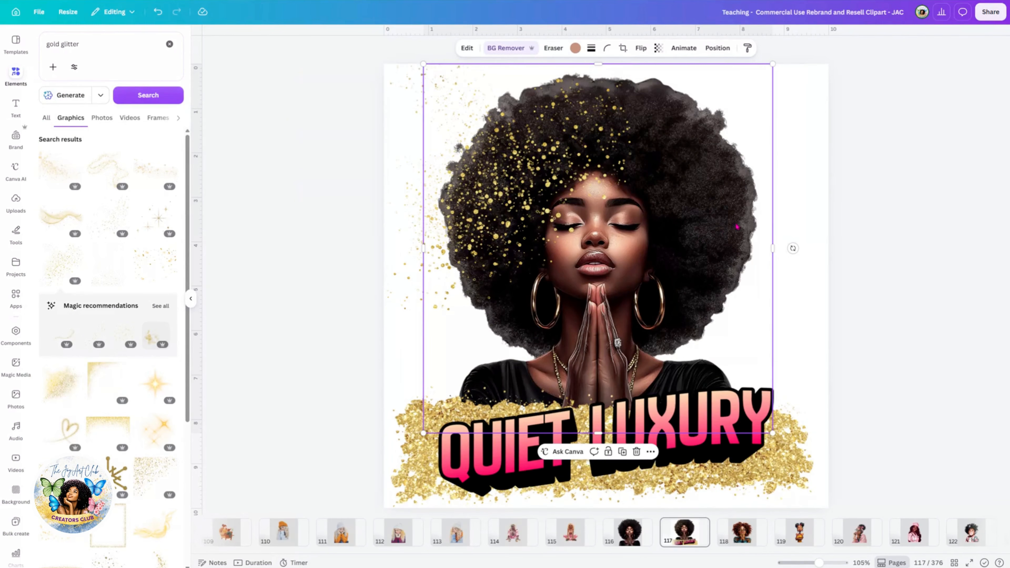
{"action": "left_click", "coordinate": [624, 455]}
{"action": "mouse_move", "coordinate": [679, 280]}
{"action": "left_mouse_down"}
{"action": "mouse_move", "coordinate": [676, 266]}
{"action": "mouse_move", "coordinate": [686, 280]}
{"action": "mouse_move", "coordinate": [677, 279]}
{"action": "left_mouse_up"}
{"action": "left_click_drag", "start_coordinate": [599, 63], "coordinate": [689, 314]}
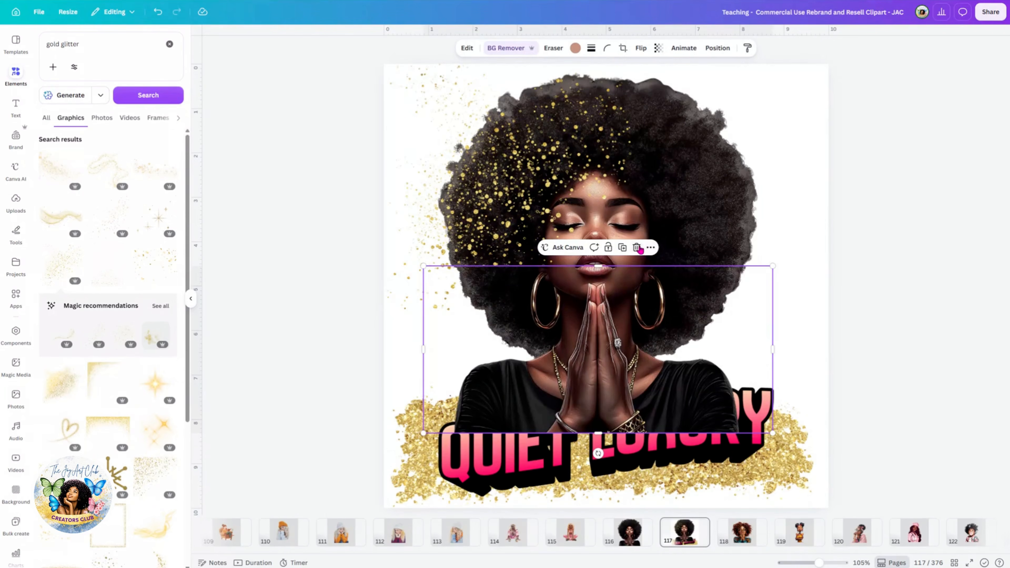
{"action": "left_click", "coordinate": [638, 248]}
- Nudge the glitter splatter, duplicate it and place the copy over the right side of the woman's hair
{"action": "left_click", "coordinate": [552, 171]}
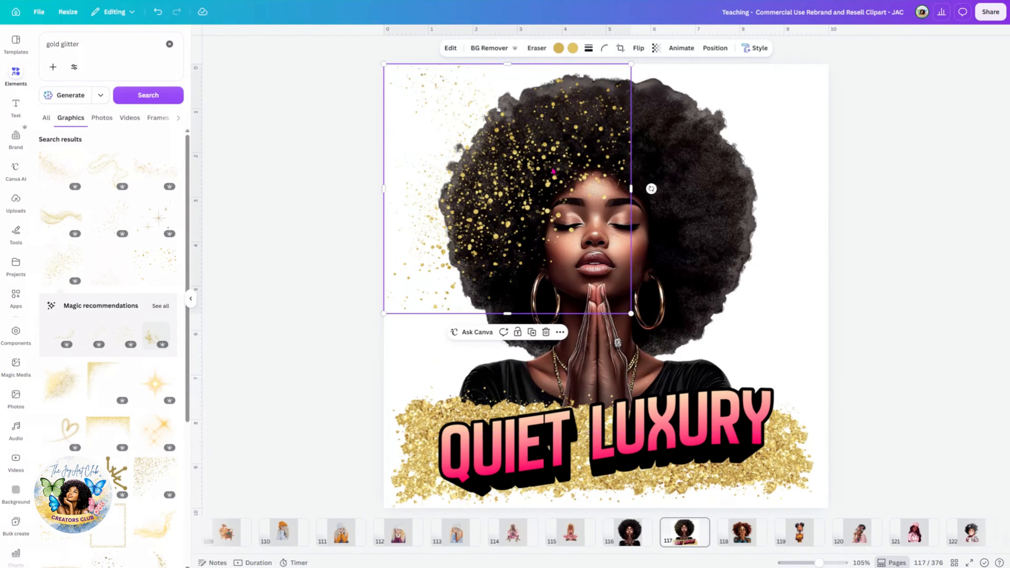
{"action": "mouse_move", "coordinate": [544, 163]}
{"action": "left_mouse_down"}
{"action": "mouse_move", "coordinate": [525, 156]}
{"action": "mouse_move", "coordinate": [588, 163]}
{"action": "mouse_move", "coordinate": [555, 157]}
{"action": "mouse_move", "coordinate": [555, 168]}
{"action": "left_mouse_up"}
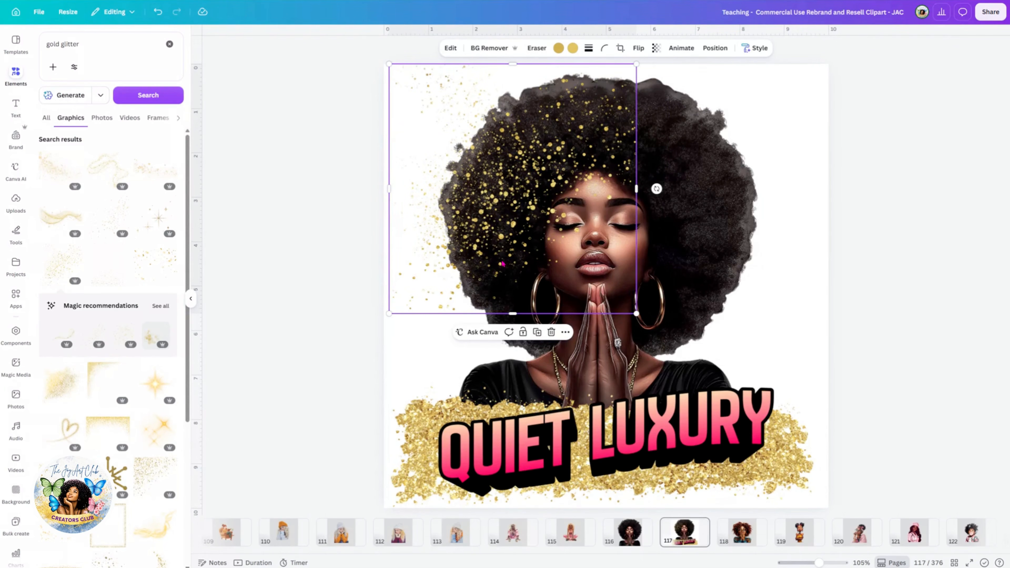
{"action": "left_click", "coordinate": [538, 333]}
{"action": "left_click_drag", "start_coordinate": [510, 220], "coordinate": [718, 294]}
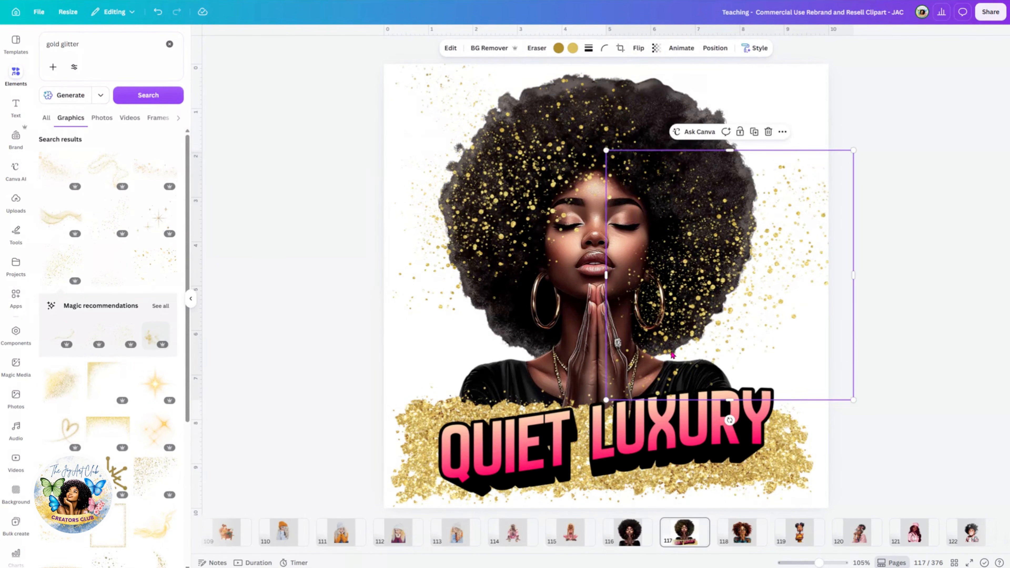
- Rotate the copied splatter and fit it over the upper-right part of the hair, shifting the original splatter slightly outward
{"action": "left_click_drag", "start_coordinate": [730, 420], "coordinate": [738, 193]}
{"action": "mouse_move", "coordinate": [529, 152]}
{"action": "left_mouse_down"}
{"action": "mouse_move", "coordinate": [508, 149]}
{"action": "mouse_move", "coordinate": [516, 152]}
{"action": "left_mouse_up"}
{"action": "left_click_drag", "start_coordinate": [743, 175], "coordinate": [703, 145]}
{"action": "left_click_drag", "start_coordinate": [620, 219], "coordinate": [619, 218]}
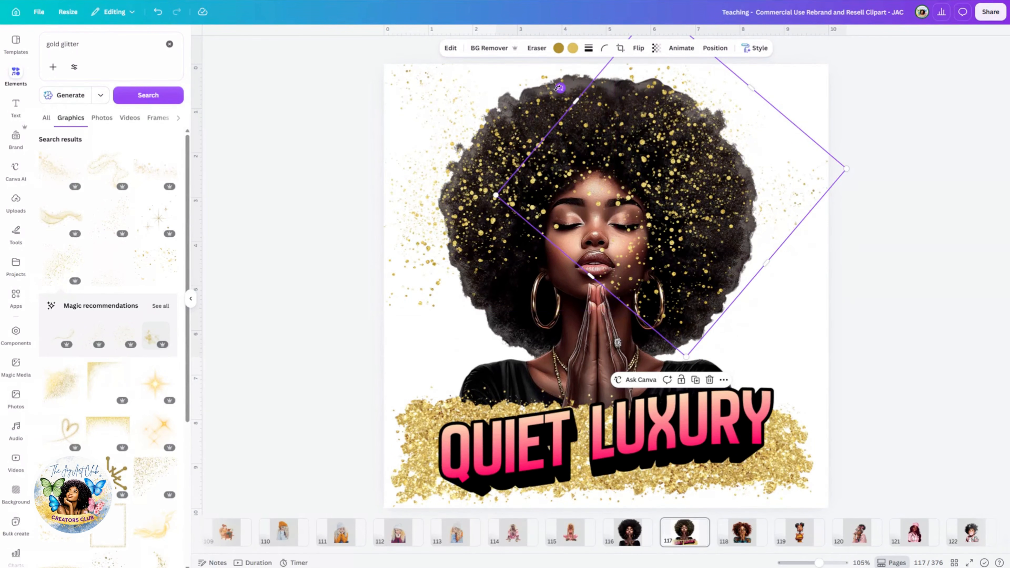
{"action": "left_click_drag", "start_coordinate": [543, 88], "coordinate": [574, 206]}
{"action": "left_click_drag", "start_coordinate": [713, 206], "coordinate": [730, 204]}
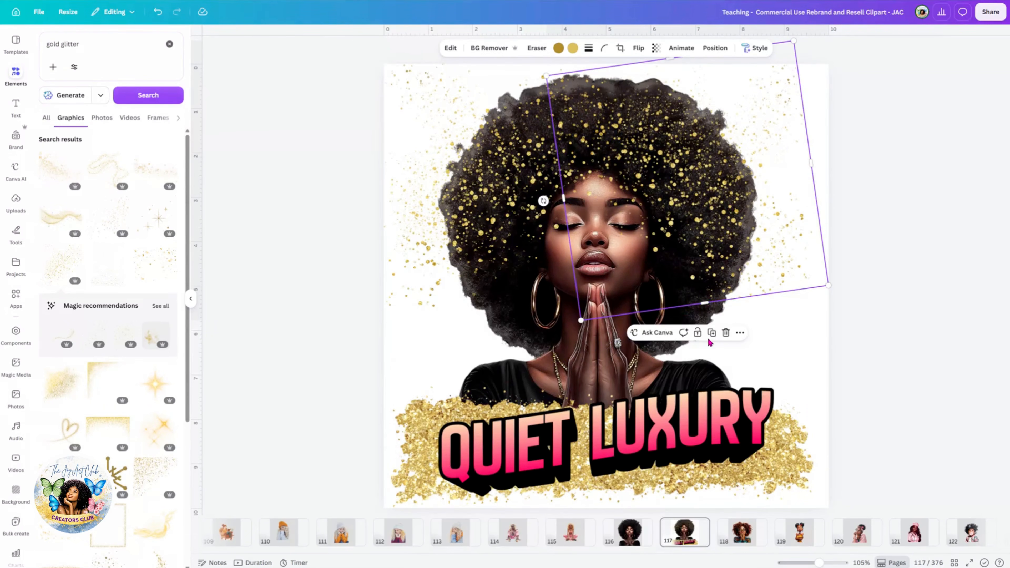
- Duplicate the rotated splatter, shrink the copy and place it over the lower-right part of the hair beside the earring
{"action": "left_click", "coordinate": [712, 334]}
{"action": "left_click_drag", "start_coordinate": [725, 216], "coordinate": [740, 347]}
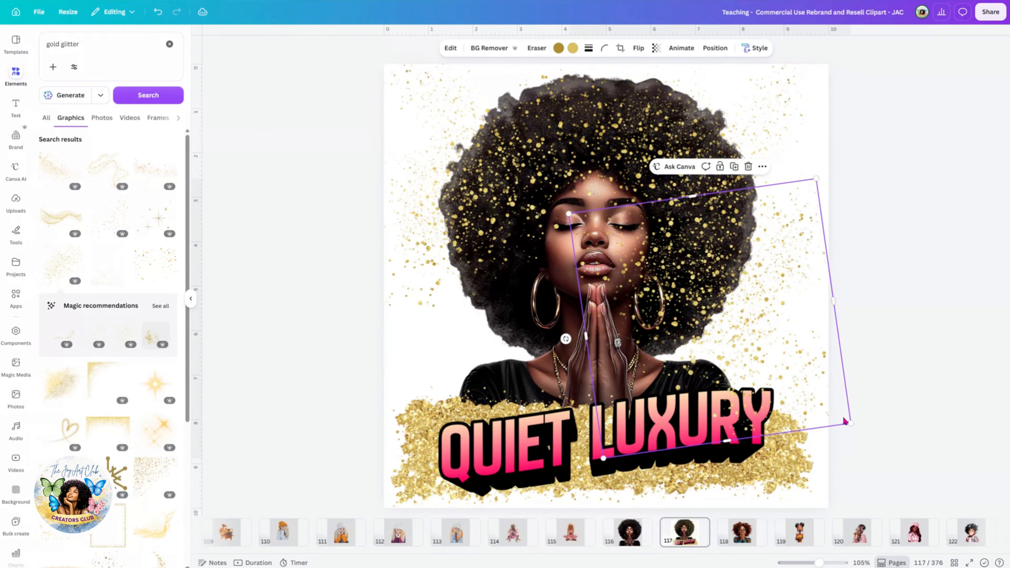
{"action": "left_click_drag", "start_coordinate": [851, 423], "coordinate": [732, 300]}
{"action": "left_click_drag", "start_coordinate": [655, 256], "coordinate": [688, 289]}
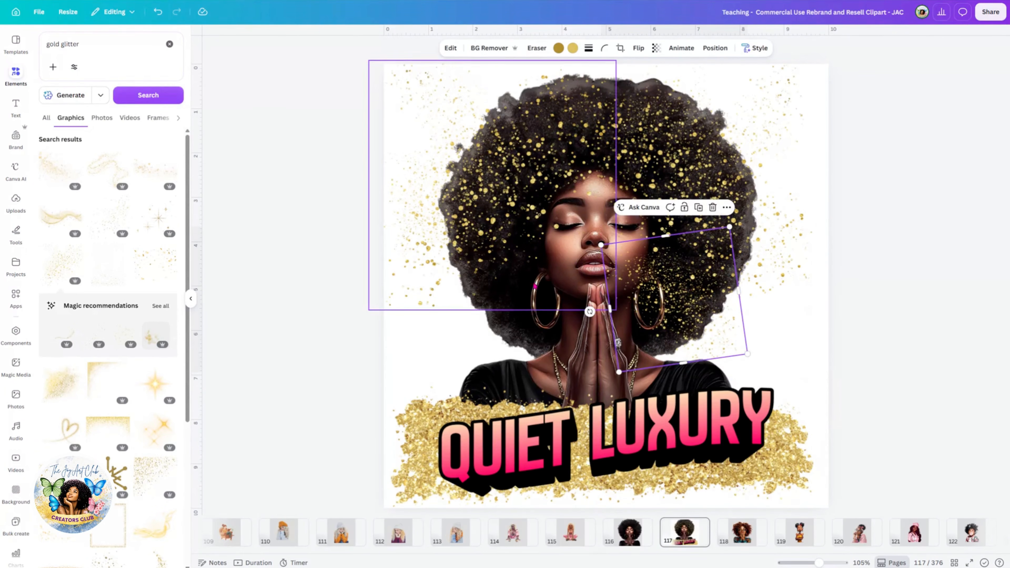
- Duplicate the woman image over the original and crop the copy to a strip around her chin and hands, about 7.9 × 2.3 in
{"action": "left_click", "coordinate": [539, 326]}
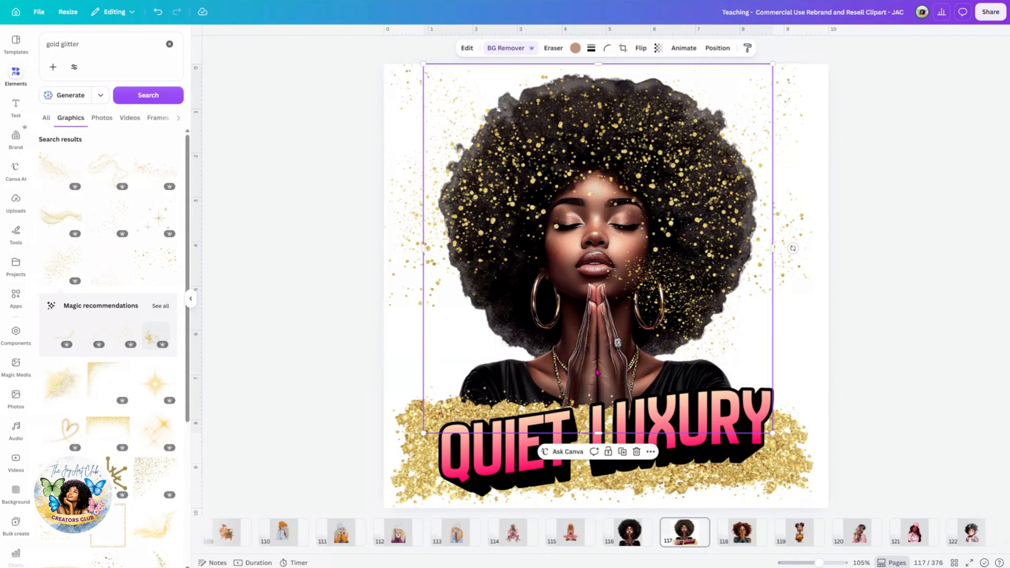
{"action": "left_click", "coordinate": [623, 451]}
{"action": "left_click_drag", "start_coordinate": [653, 245], "coordinate": [642, 231]}
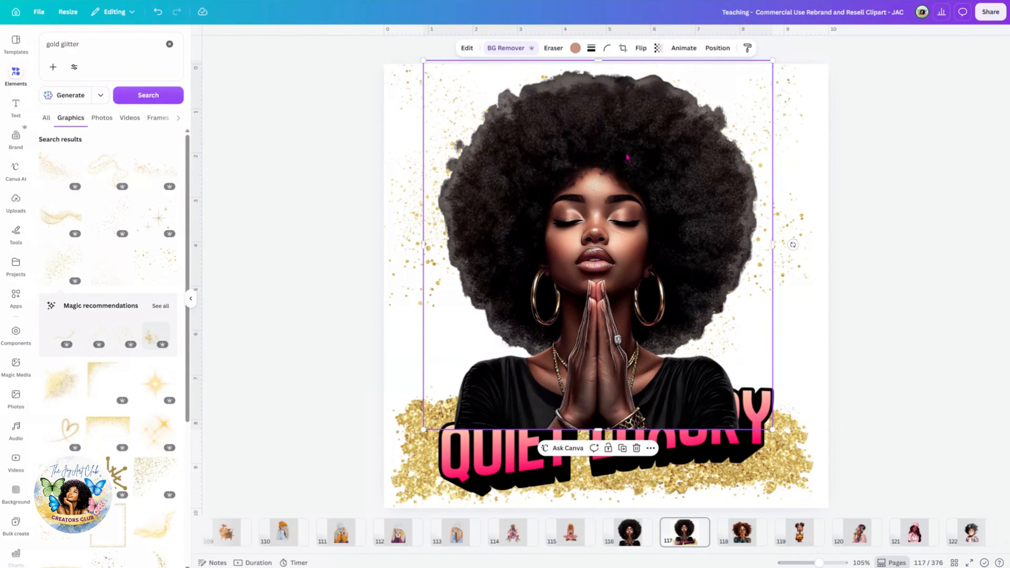
{"action": "left_click_drag", "start_coordinate": [604, 134], "coordinate": [633, 266]}
{"action": "left_click_drag", "start_coordinate": [598, 429], "coordinate": [648, 324]}
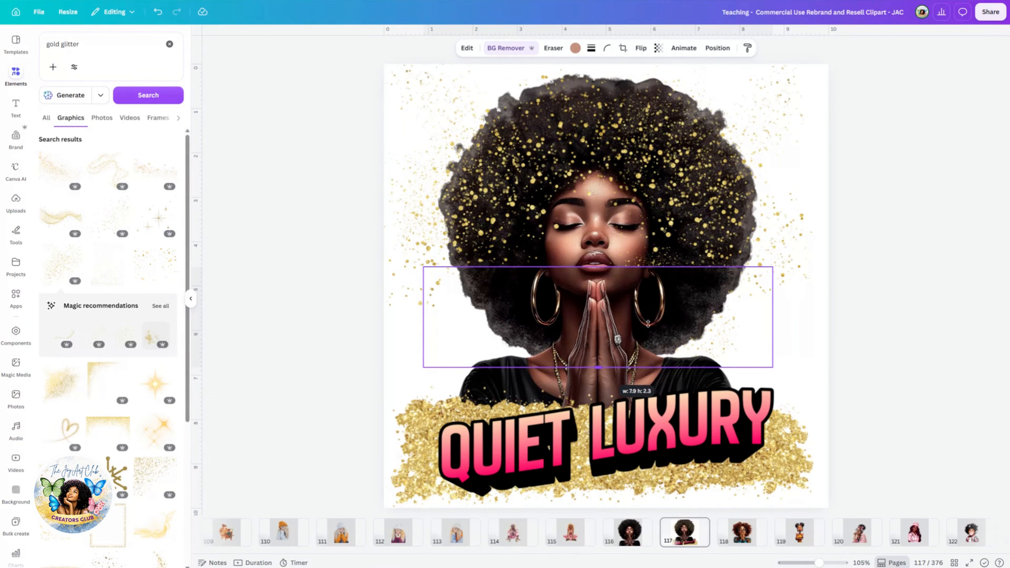
- Enlarge the glitter splatter on the right side of the hair and shift it outward past the hair's edge
{"action": "left_click", "coordinate": [692, 256]}
{"action": "left_click_drag", "start_coordinate": [705, 307], "coordinate": [715, 353]}
{"action": "left_click_drag", "start_coordinate": [716, 225], "coordinate": [737, 225]}
- Crop the upper edge of the copied image strip to just below the chin, about 7.9 × 1.5 in
{"action": "left_click", "coordinate": [586, 266]}
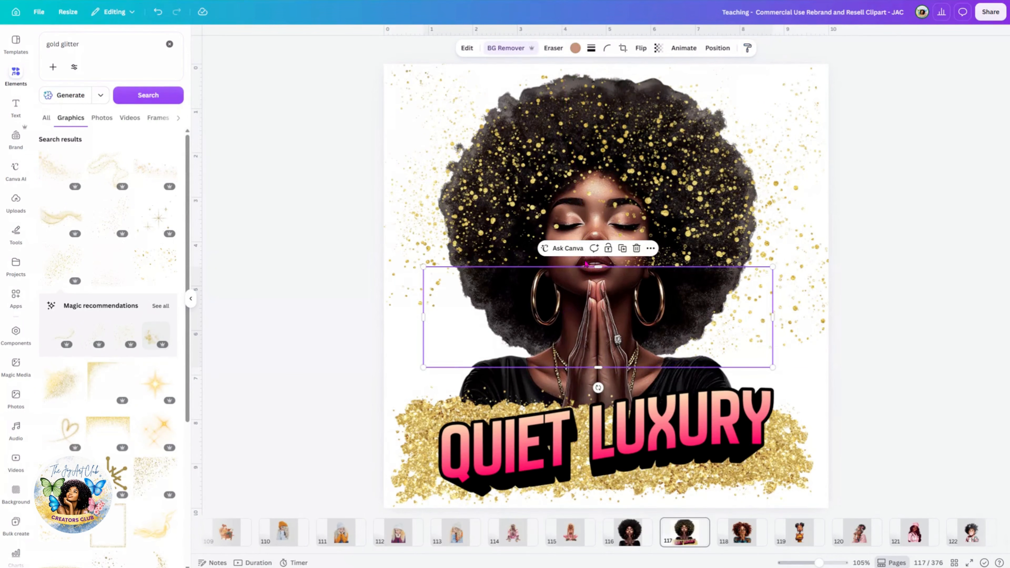
{"action": "left_click_drag", "start_coordinate": [599, 265], "coordinate": [612, 298]}
{"action": "left_click_drag", "start_coordinate": [611, 289], "coordinate": [614, 300]}
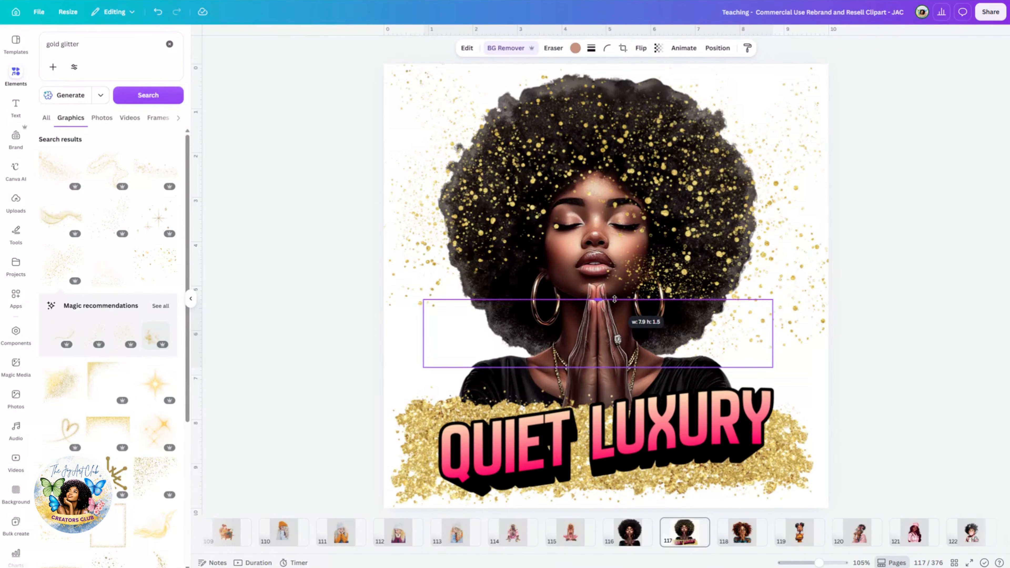
- Duplicate the enlarged right-hand splatter and place the copy over the page's lower-right area
{"action": "left_click", "coordinate": [743, 235]}
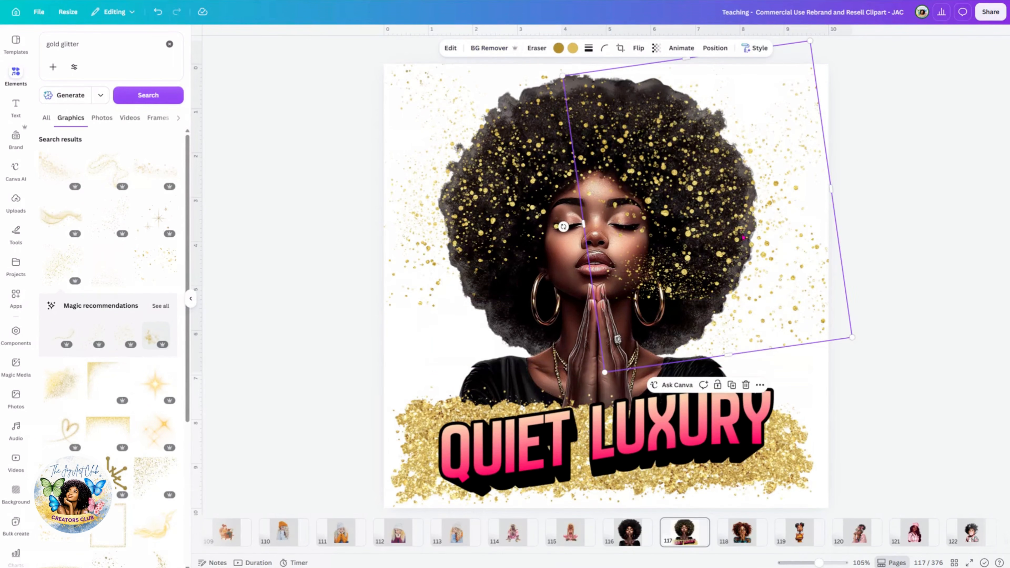
{"action": "left_click_drag", "start_coordinate": [745, 341], "coordinate": [771, 345]}
- Try sending the lower-right splatter to the back of the design and undo the layer change
{"action": "right_click", "coordinate": [770, 345]}
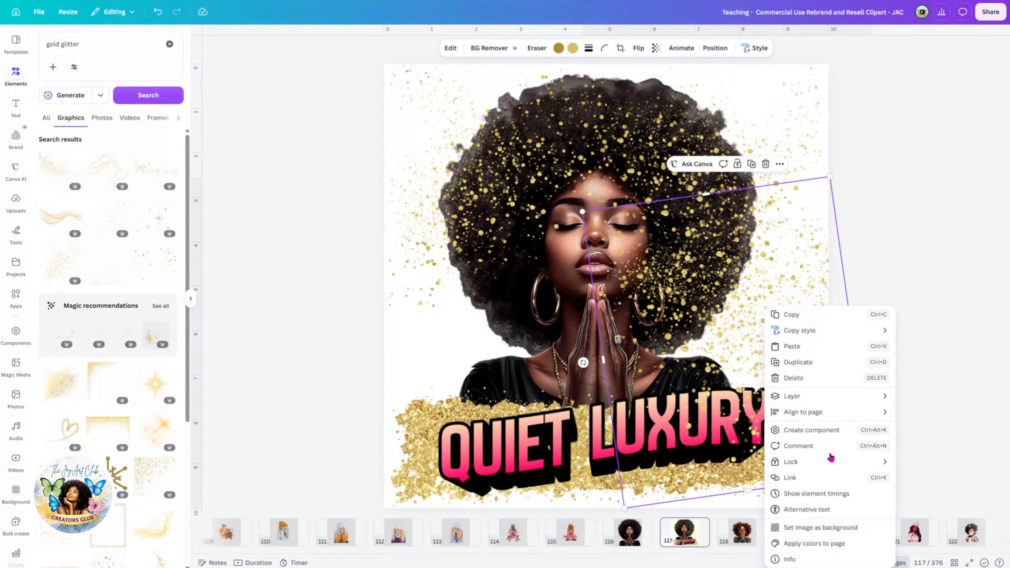
{"action": "mouse_move", "coordinate": [800, 400]}
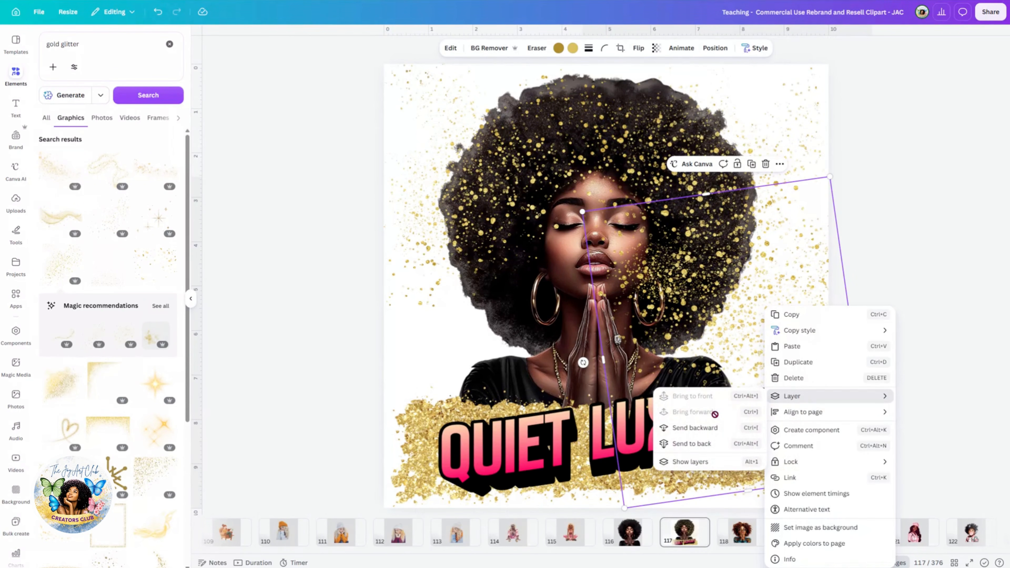
{"action": "left_click", "coordinate": [701, 442]}
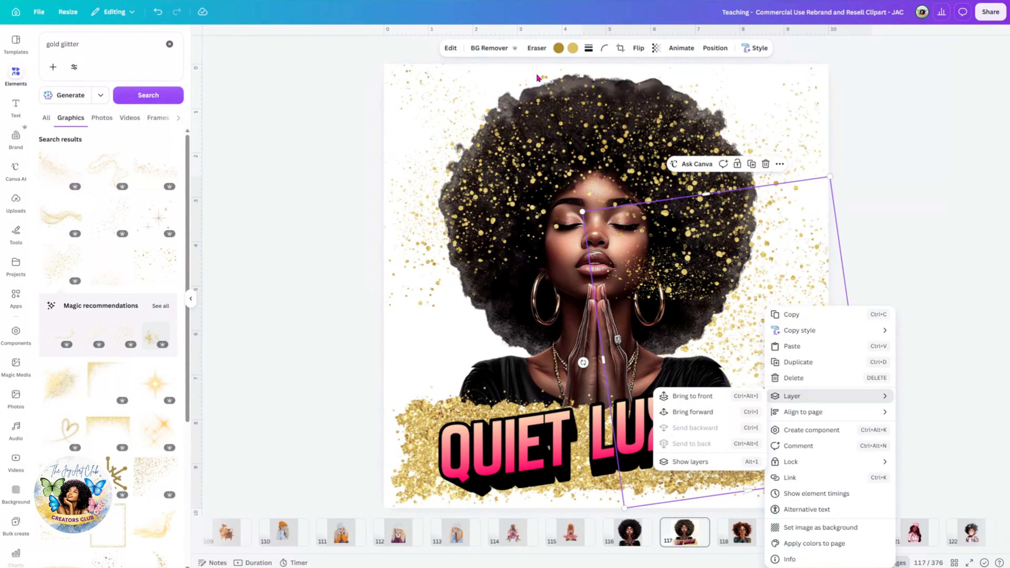
{"action": "left_click", "coordinate": [157, 12]}
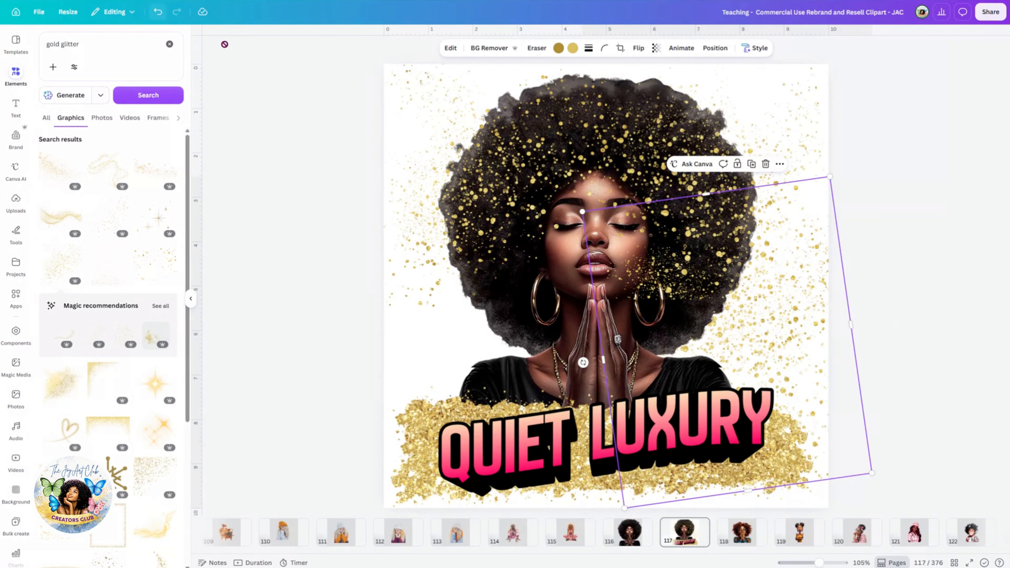
{"action": "left_click", "coordinate": [155, 11]}
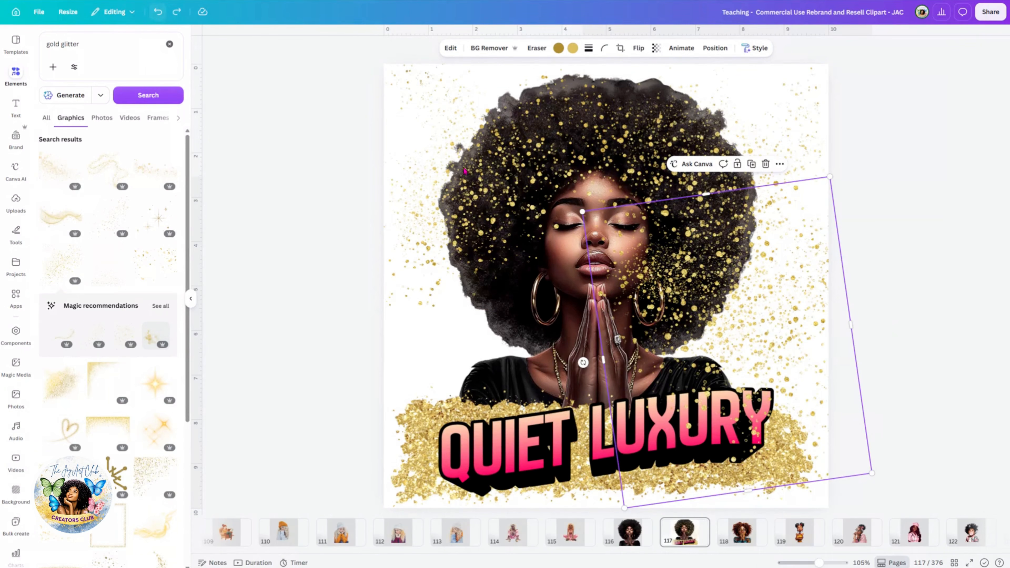
- Move the lower-right splatter one place down in the layer order, beneath the copied image strip
{"action": "left_click", "coordinate": [715, 48]}
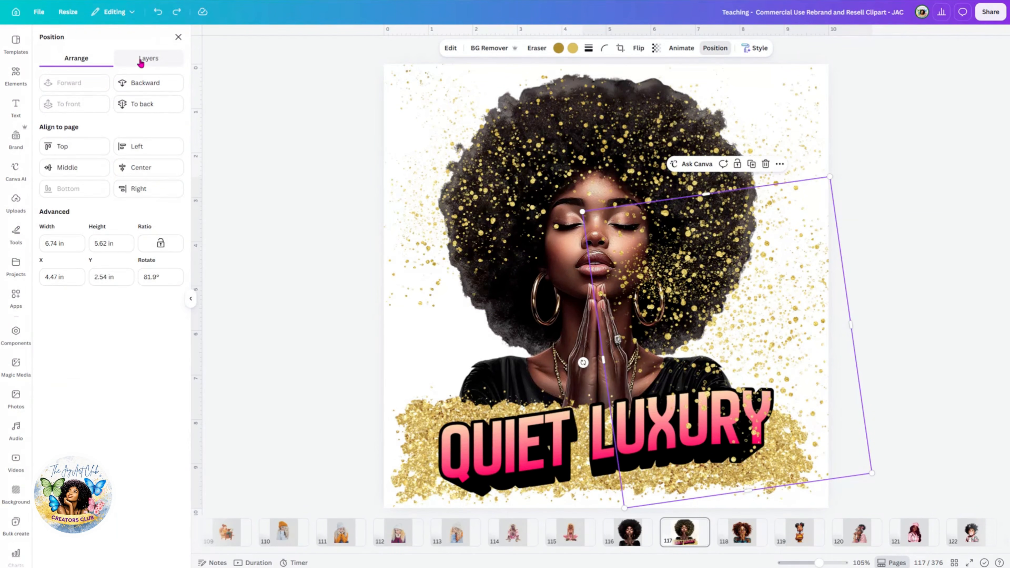
{"action": "left_click", "coordinate": [141, 61]}
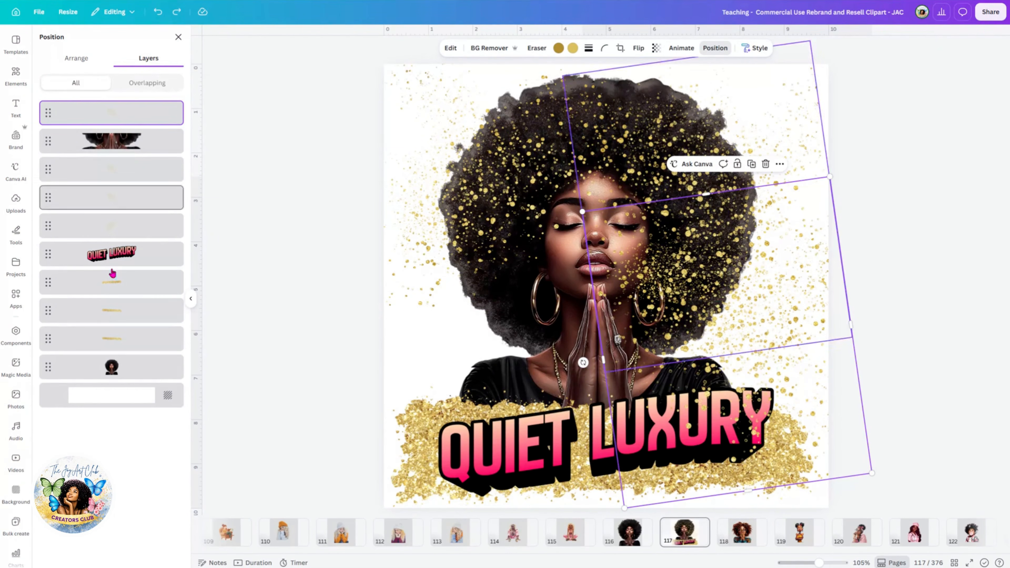
{"action": "left_click", "coordinate": [772, 280]}
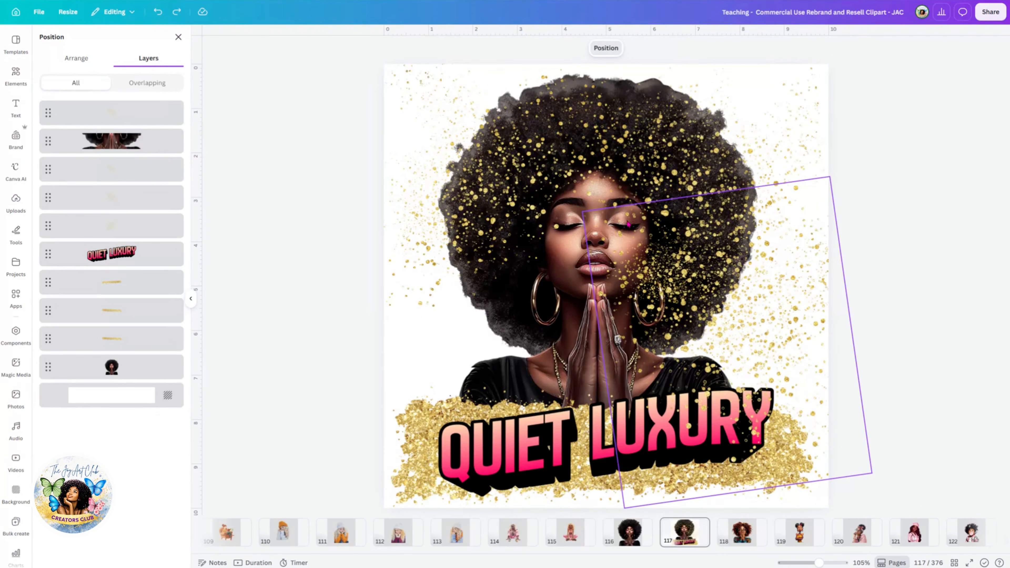
{"action": "left_click", "coordinate": [532, 135]}
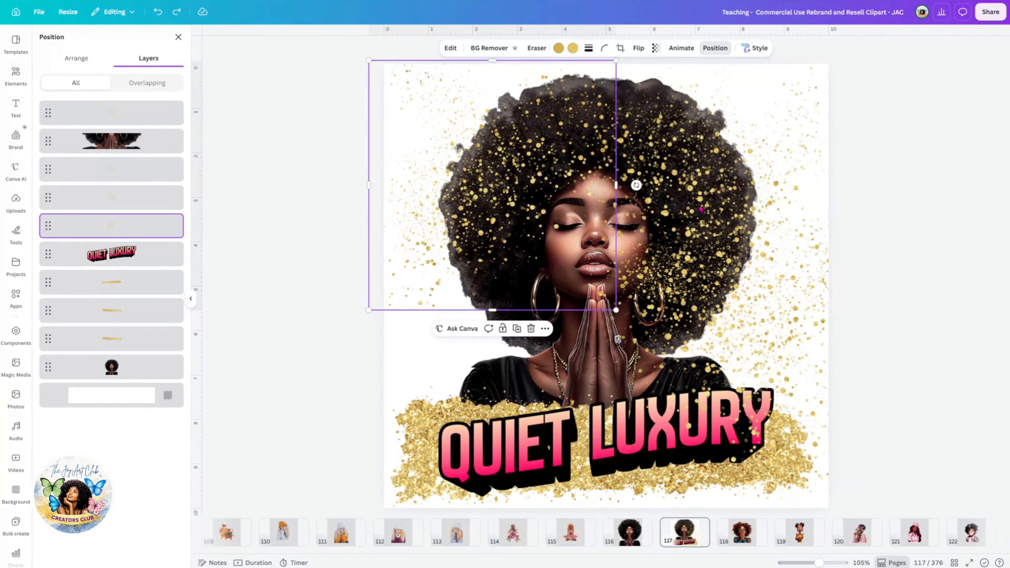
{"action": "left_click", "coordinate": [778, 242]}
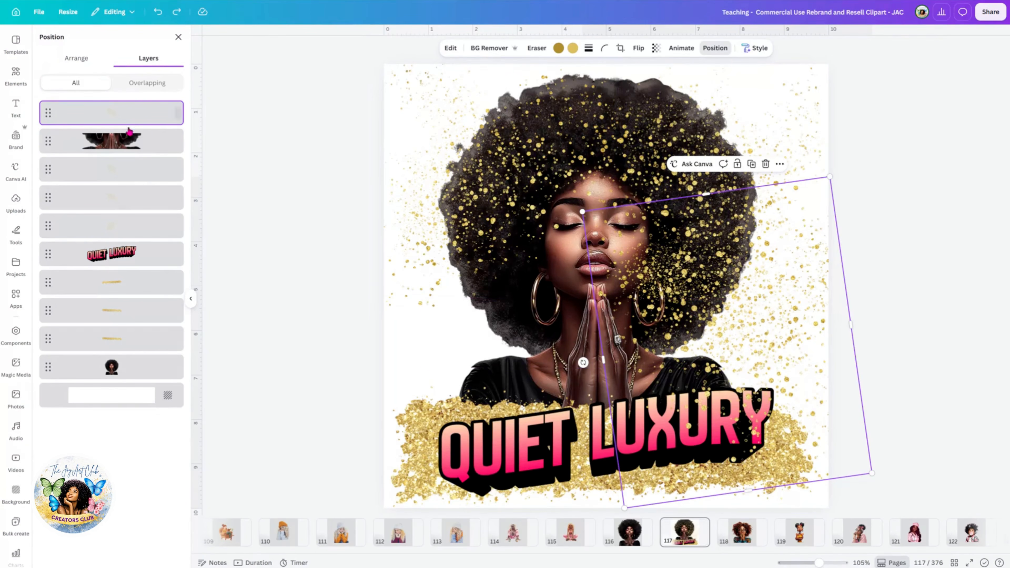
{"action": "left_click_drag", "start_coordinate": [117, 118], "coordinate": [117, 160]}
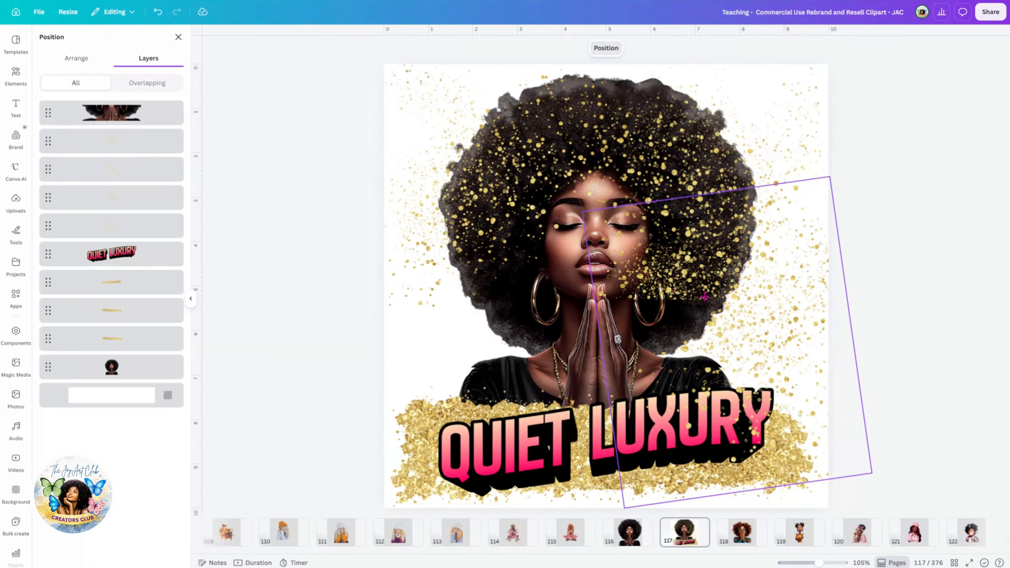
- Move the lower-right splatter down over the lettering and past the page's lower edge, and delete the small splatter beside the right cheek
{"action": "left_click_drag", "start_coordinate": [679, 234], "coordinate": [701, 366]}
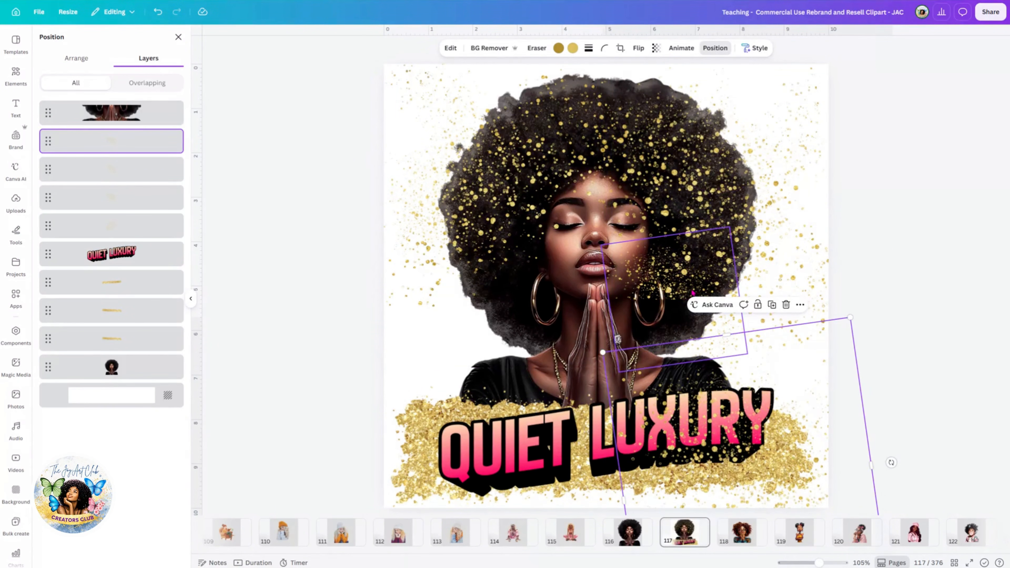
{"action": "left_click", "coordinate": [694, 292]}
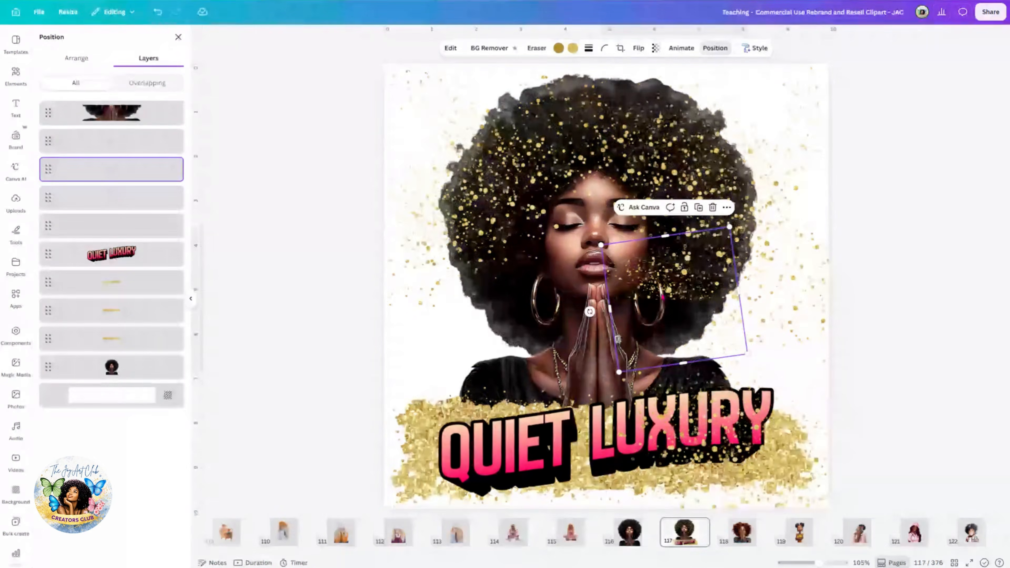
{"action": "left_click_drag", "start_coordinate": [689, 274], "coordinate": [762, 316]}
{"action": "key", "text": "Delete"}
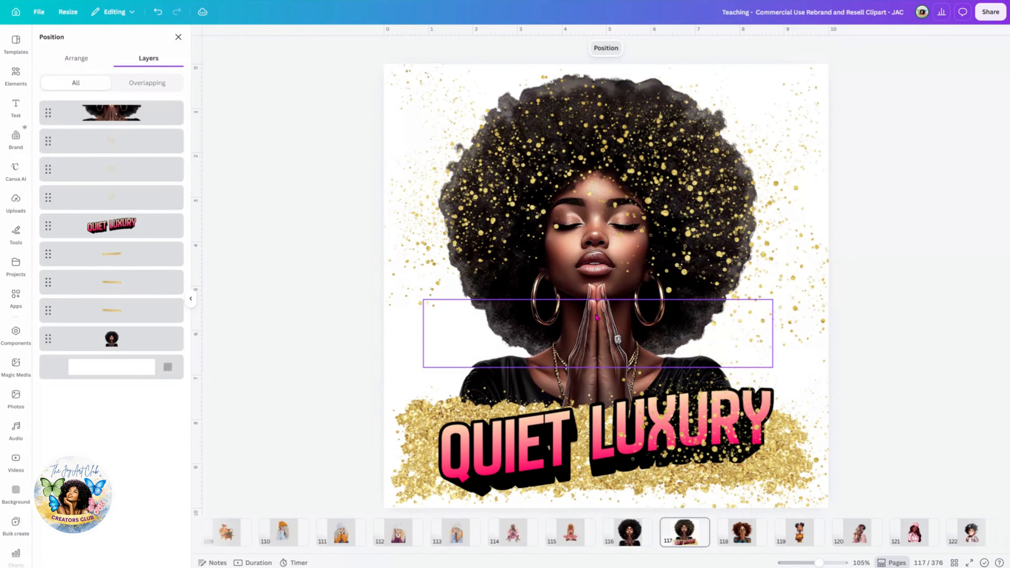
- Delete the copied image strip lying across the neck and praying hands
{"action": "left_click", "coordinate": [638, 325]}
{"action": "key", "text": "Delete"}
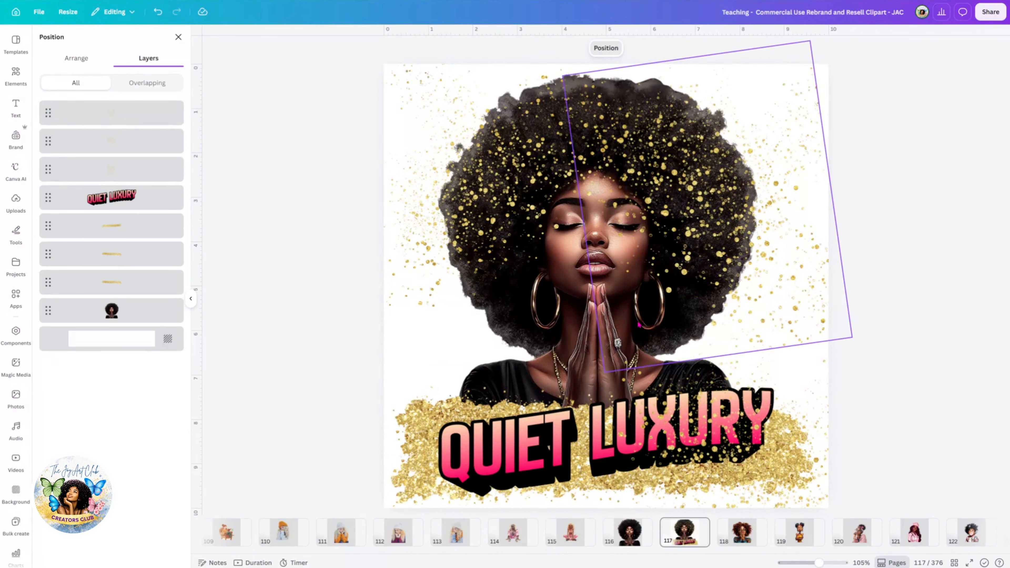
{"action": "left_click_drag", "start_coordinate": [583, 347], "coordinate": [580, 342]}
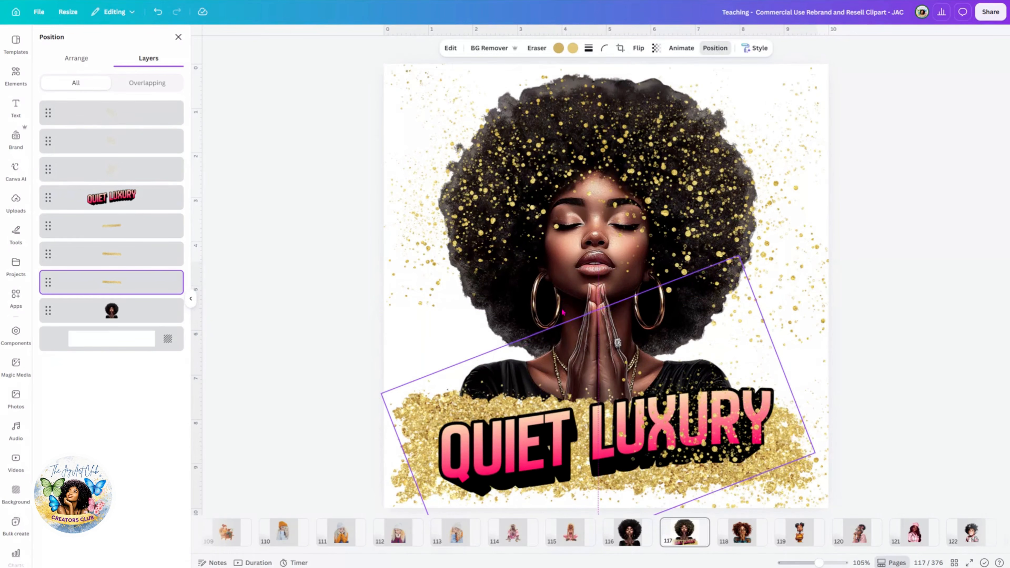
{"action": "left_click", "coordinate": [551, 307]}
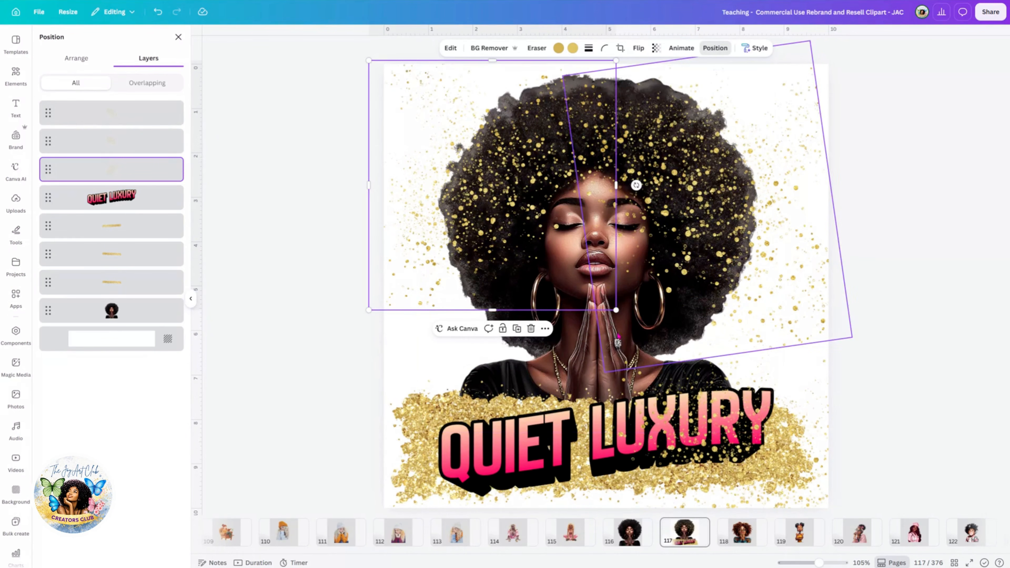
- Shift the "Quiet Luxury" lettering left and enlarge it toward the upper right so it spans most of the glitter band
{"action": "left_click", "coordinate": [561, 448]}
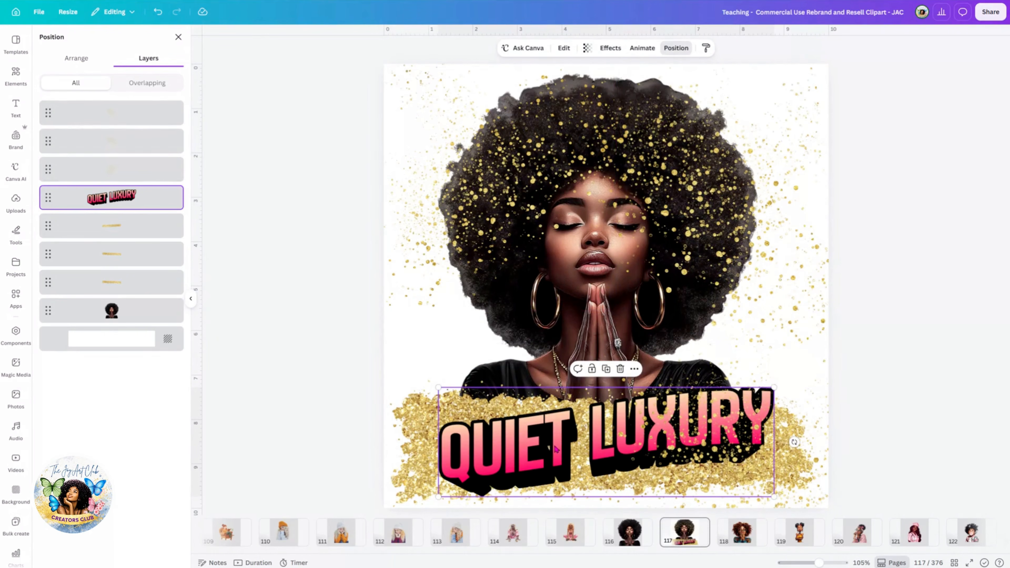
{"action": "left_click_drag", "start_coordinate": [557, 449], "coordinate": [535, 448]}
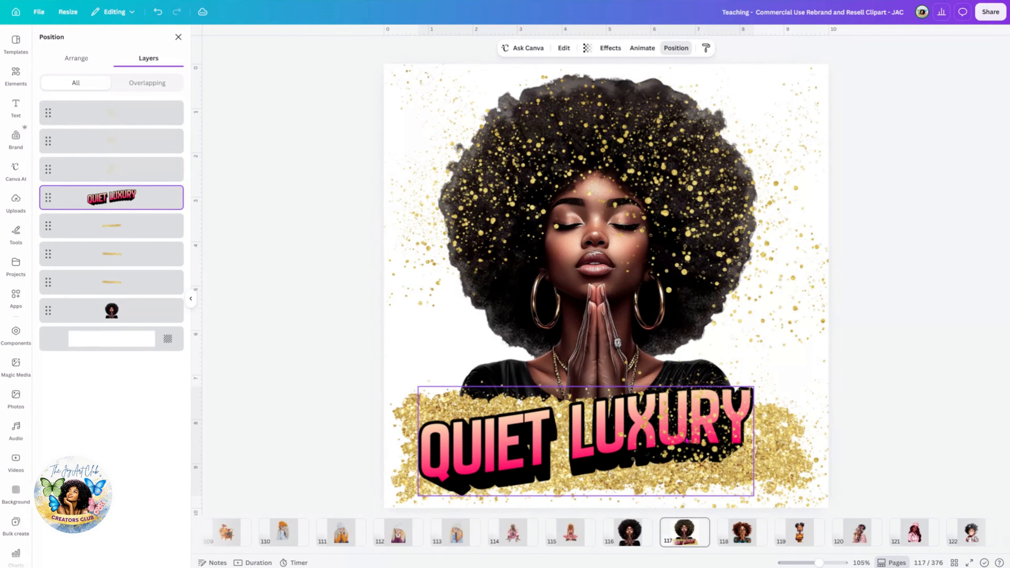
{"action": "left_click_drag", "start_coordinate": [775, 380], "coordinate": [819, 373]}
- Duplicate the lower-right splatter and place the copy over the page's lower-left area, across the word "Quiet"
{"action": "left_click", "coordinate": [703, 480]}
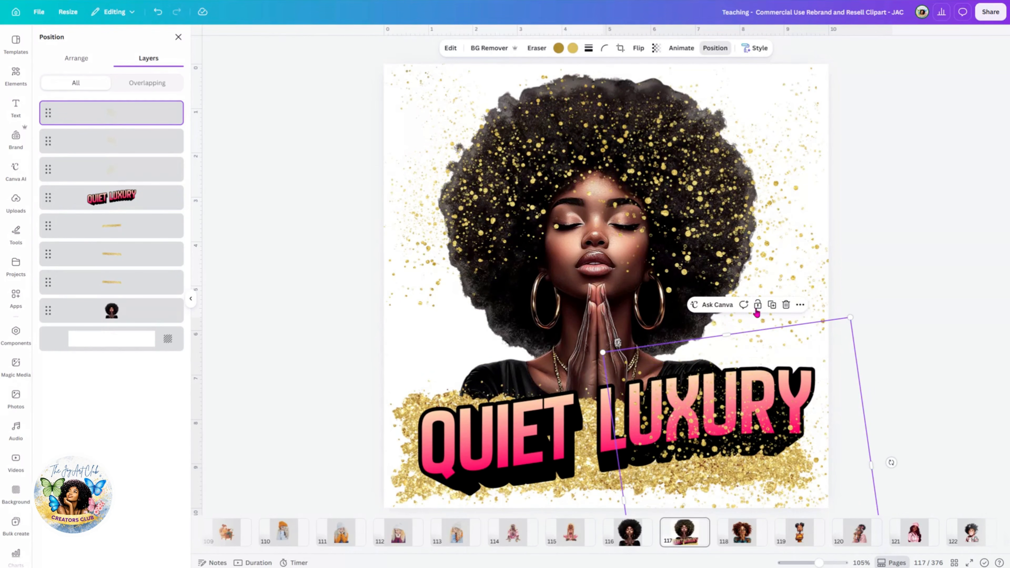
{"action": "left_click", "coordinate": [772, 305]}
{"action": "left_click_drag", "start_coordinate": [713, 471], "coordinate": [411, 414]}
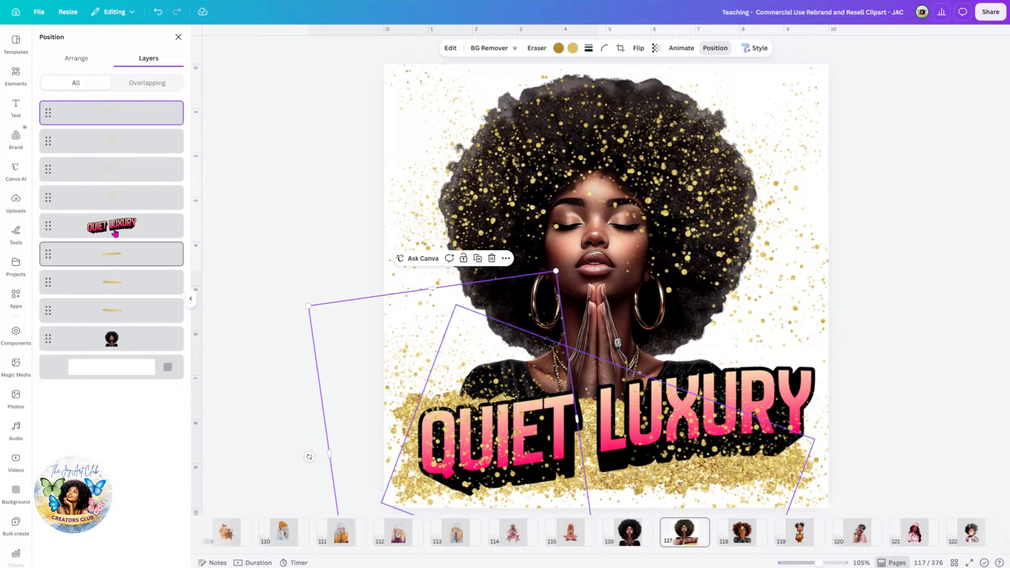
- Reorder the "Quiet Luxury" lettering so it sits directly beneath the two lower splatters and above the other two
{"action": "left_click_drag", "start_coordinate": [108, 175], "coordinate": [115, 105]}
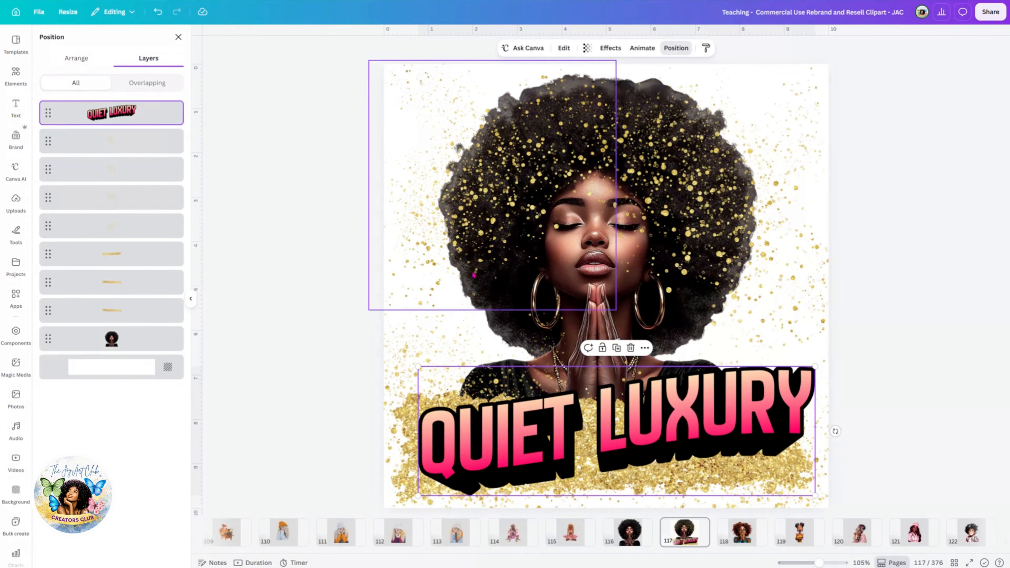
{"action": "left_click_drag", "start_coordinate": [109, 116], "coordinate": [109, 153]}
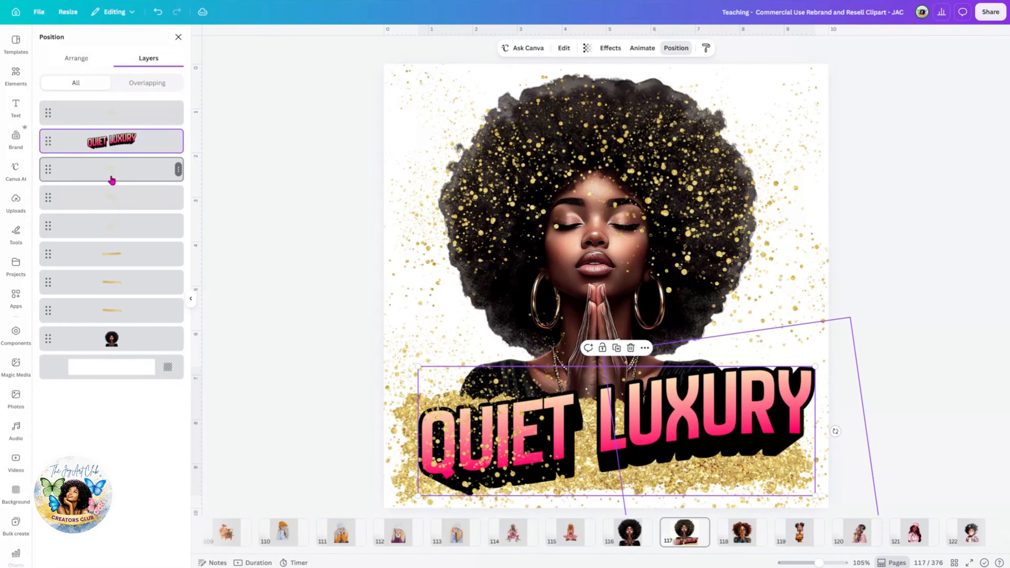
{"action": "left_click_drag", "start_coordinate": [108, 142], "coordinate": [107, 186]}
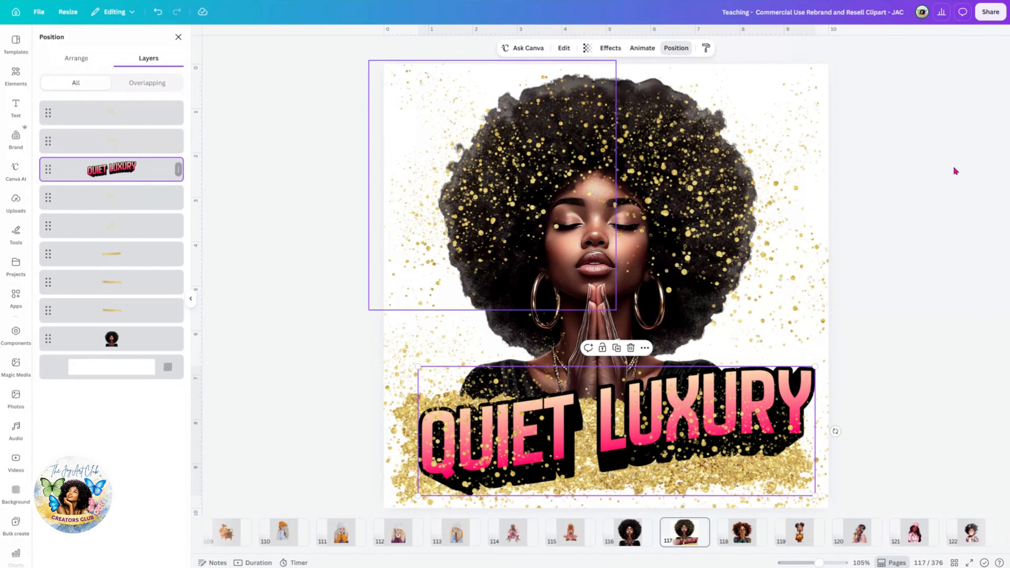
- Move the upper-left splatter down, enlarge it toward the upper left, and crop its left side to the page edge
{"action": "left_click", "coordinate": [416, 211]}
{"action": "mouse_move", "coordinate": [420, 264]}
{"action": "left_mouse_down"}
{"action": "mouse_move", "coordinate": [417, 273]}
{"action": "mouse_move", "coordinate": [409, 259]}
{"action": "left_mouse_up"}
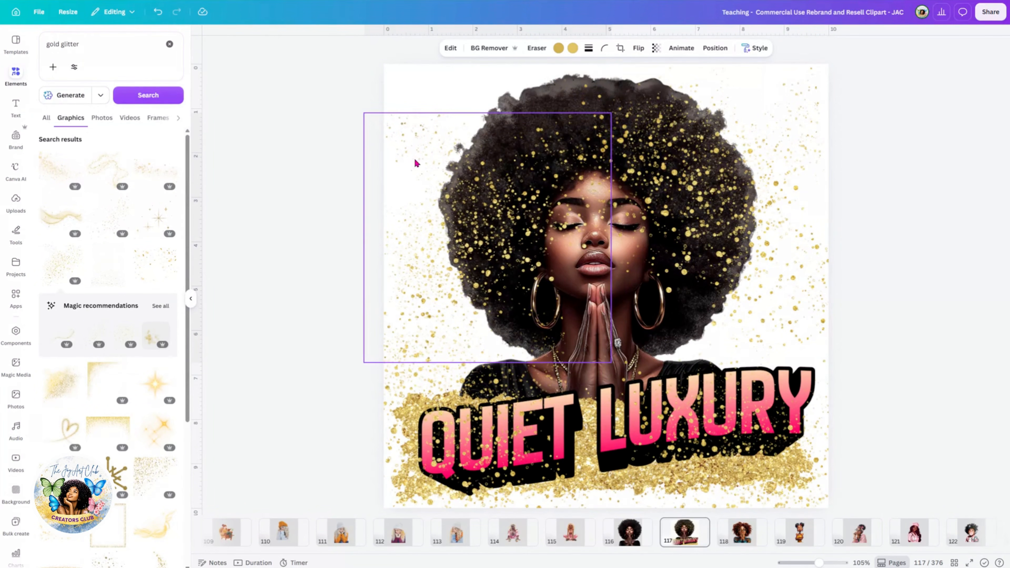
{"action": "left_click_drag", "start_coordinate": [363, 112], "coordinate": [303, 85]}
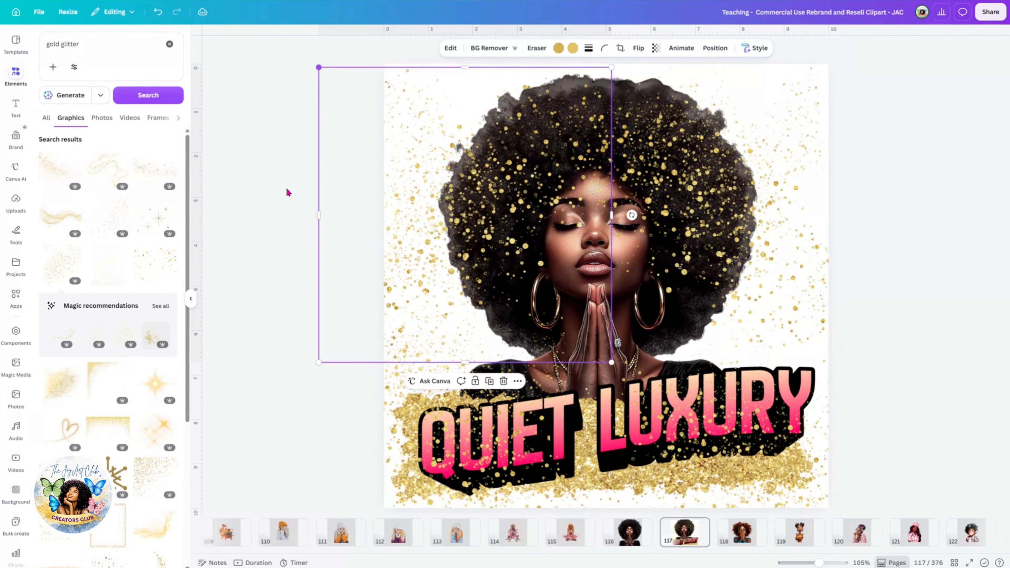
{"action": "left_click_drag", "start_coordinate": [366, 219], "coordinate": [384, 217]}
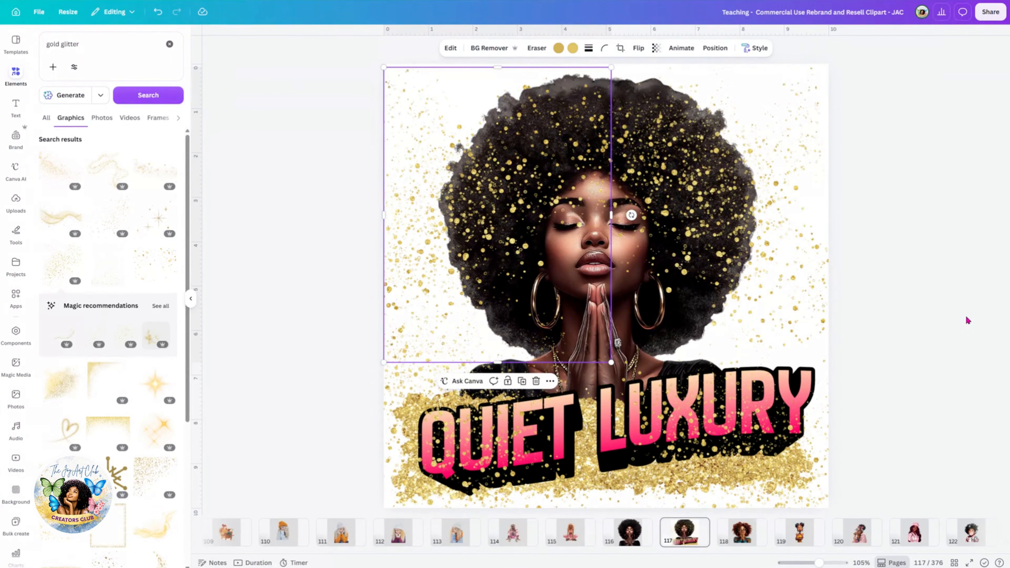
- Shift the upper-right splatter slightly down and outward past the page's right edge
{"action": "left_click", "coordinate": [801, 303]}
{"action": "left_click_drag", "start_coordinate": [729, 356], "coordinate": [737, 375]}
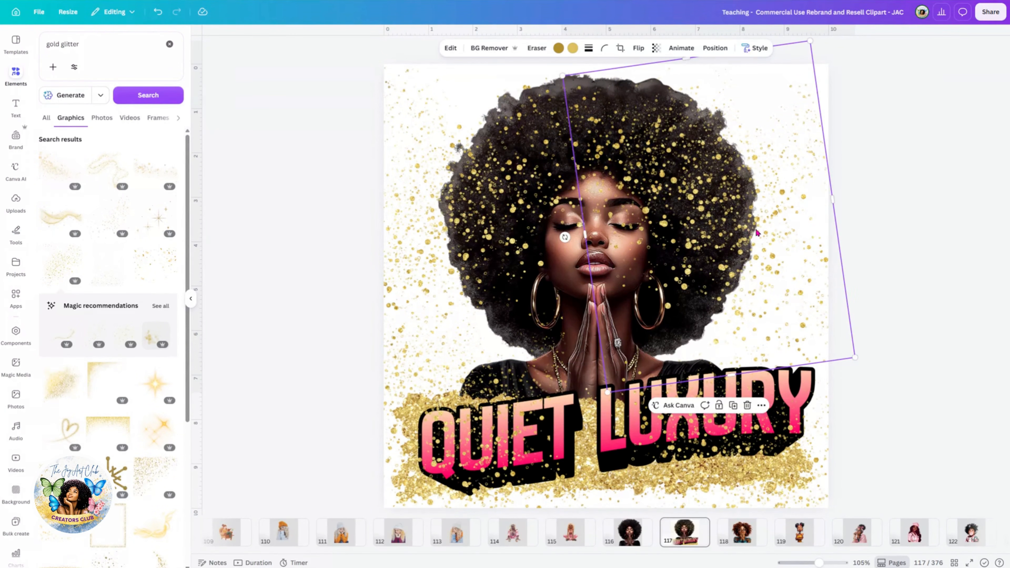
{"action": "left_click_drag", "start_coordinate": [741, 228], "coordinate": [763, 230]}
- Nudge the upper-left splatter slightly down and outward past the page's left edge, and deselect everything
{"action": "left_click_drag", "start_coordinate": [494, 176], "coordinate": [483, 175]}
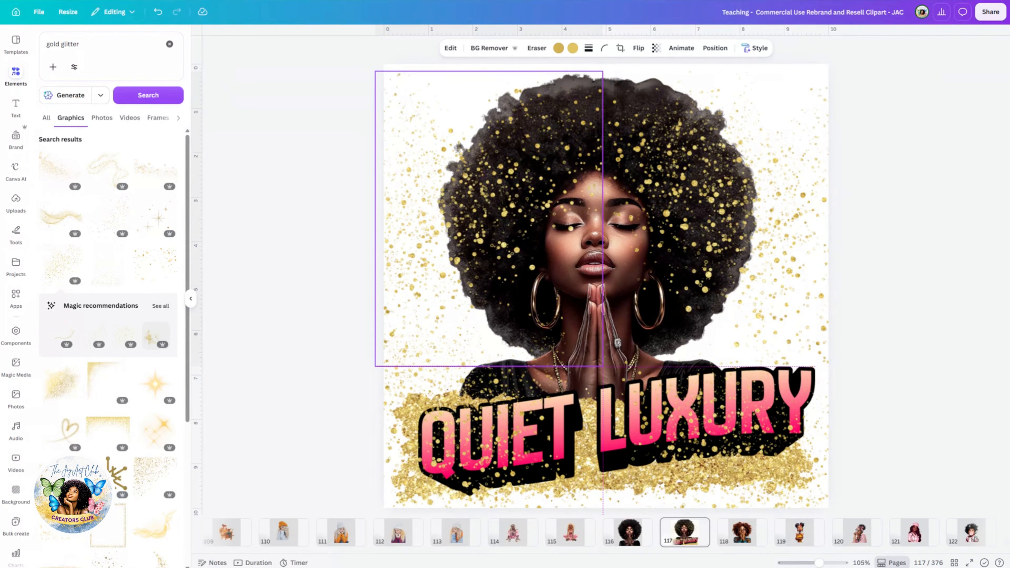
{"action": "left_click_drag", "start_coordinate": [484, 174], "coordinate": [484, 175]}
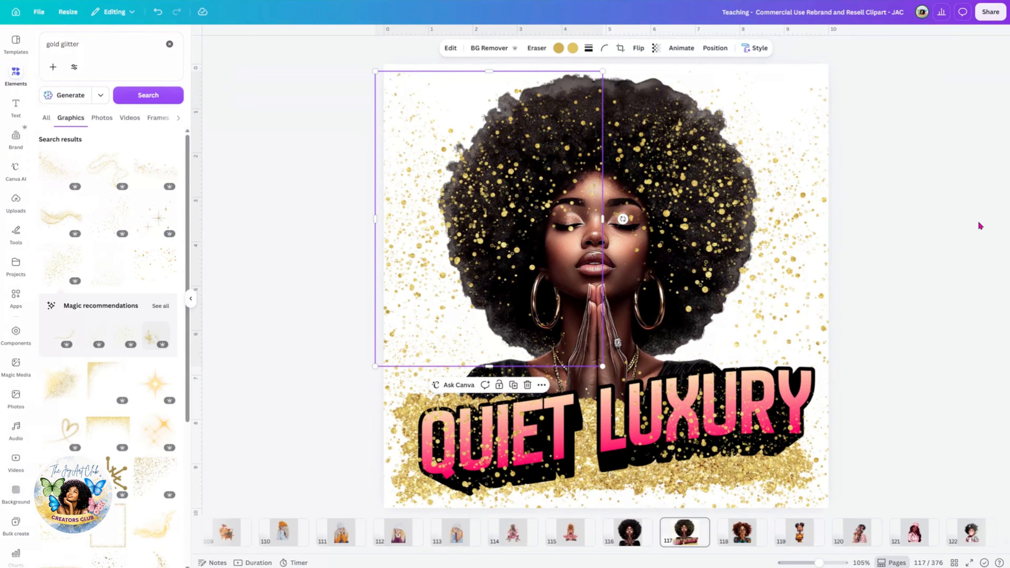
{"action": "left_click", "coordinate": [980, 225]}
{"action": "left_click", "coordinate": [687, 149]}
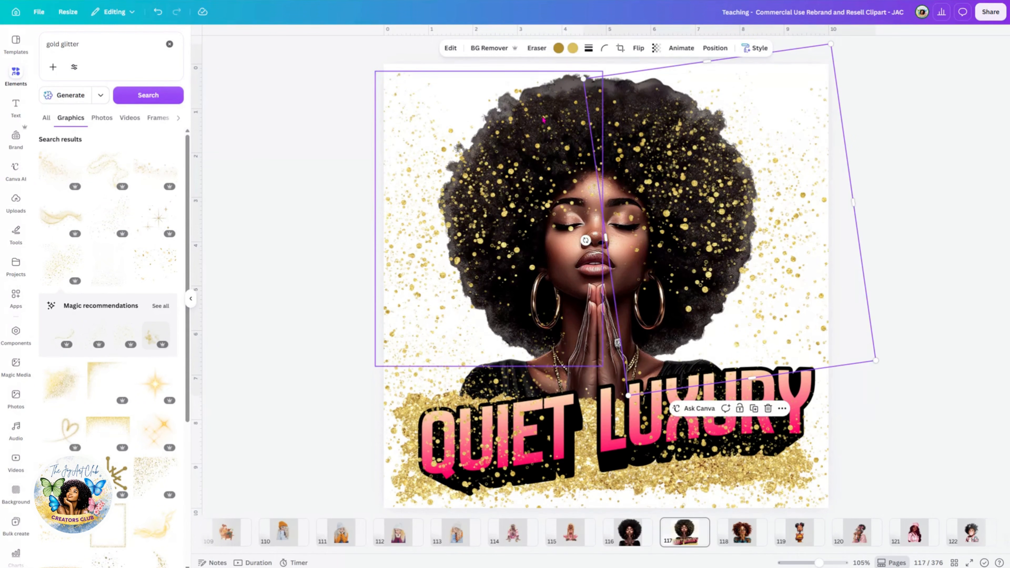
{"action": "left_click", "coordinate": [517, 171]}
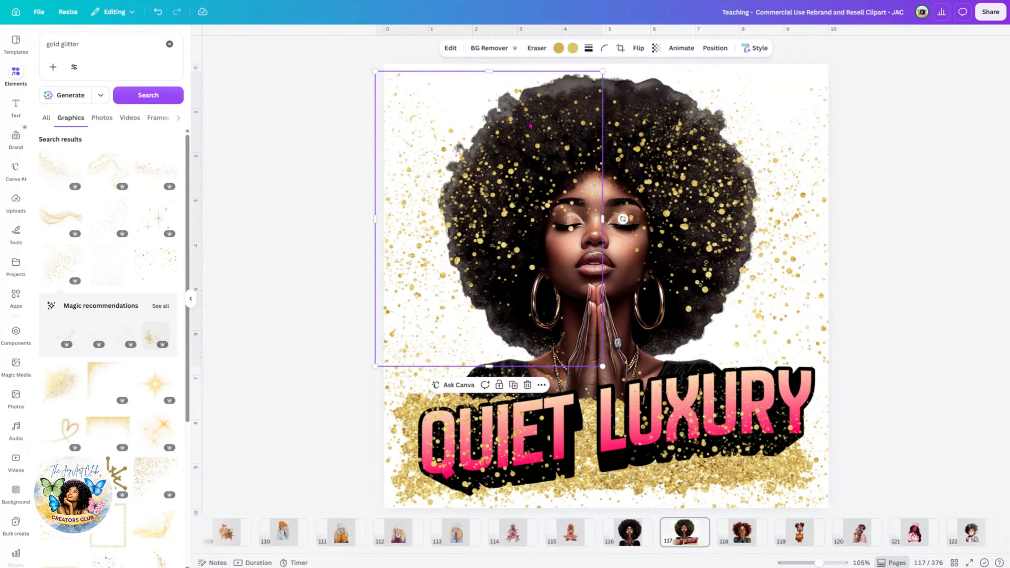
{"action": "left_click", "coordinate": [950, 223]}
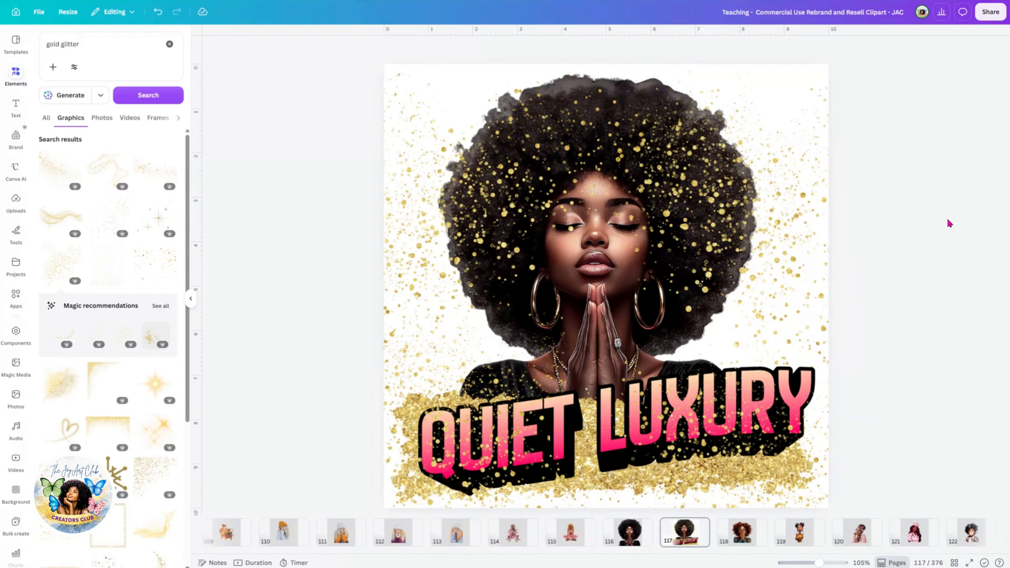